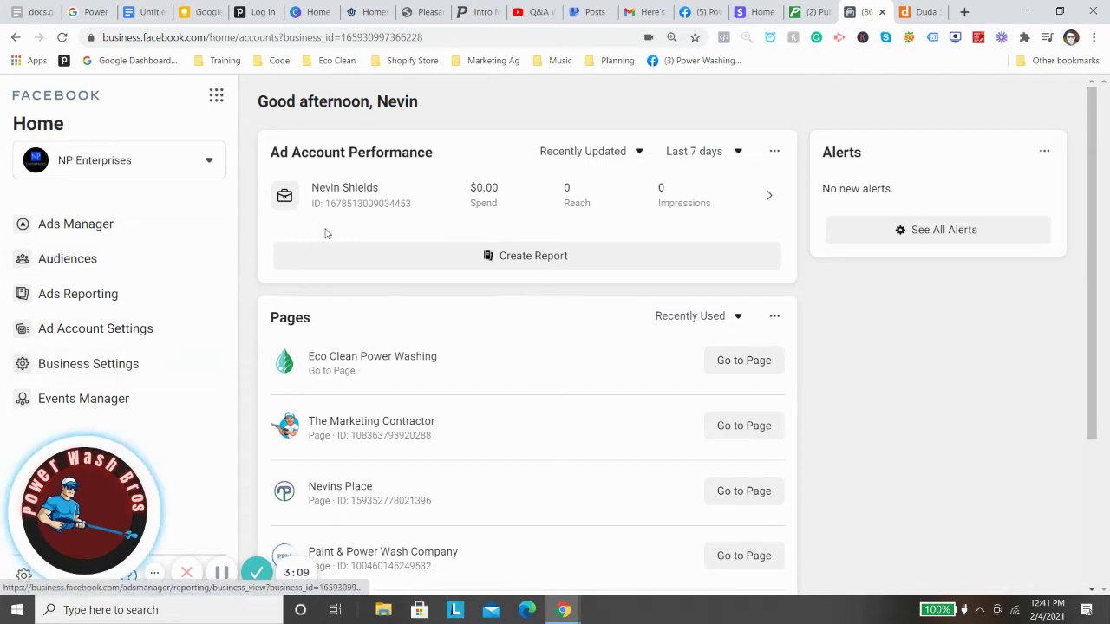
- In Events Manager, start connecting a new web data source via Facebook Pixel
click(216, 97)
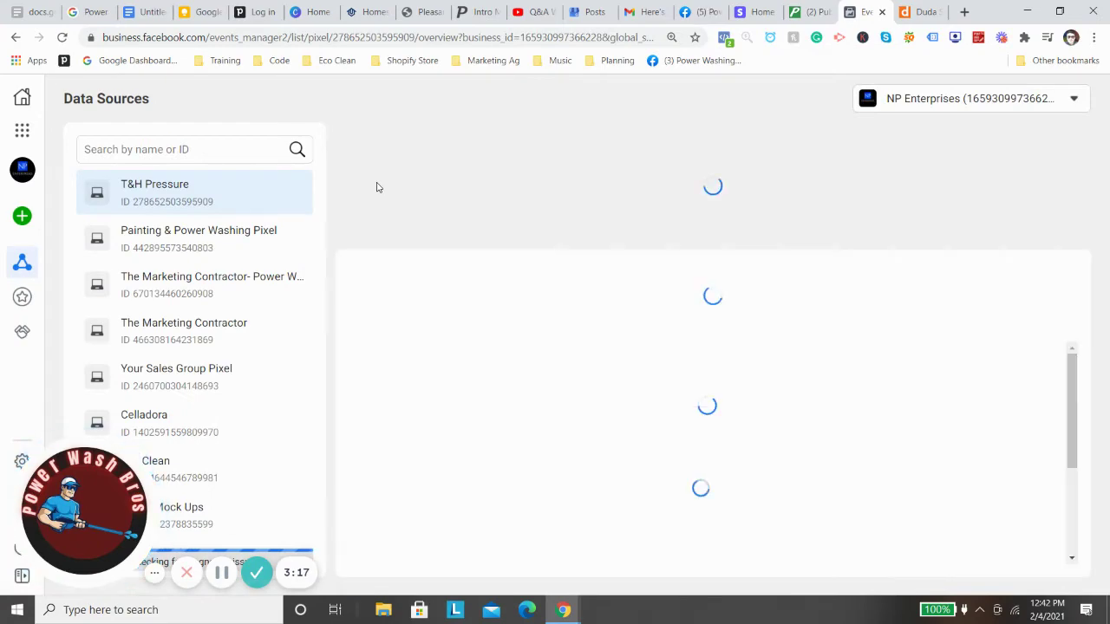
mouse_move(22, 213)
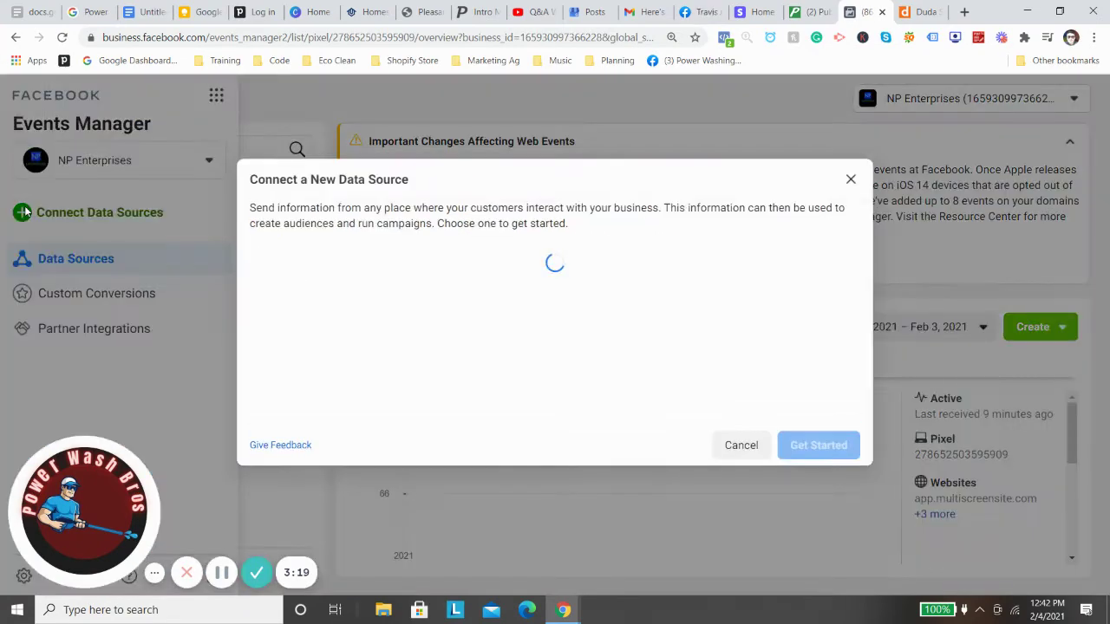
click(389, 324)
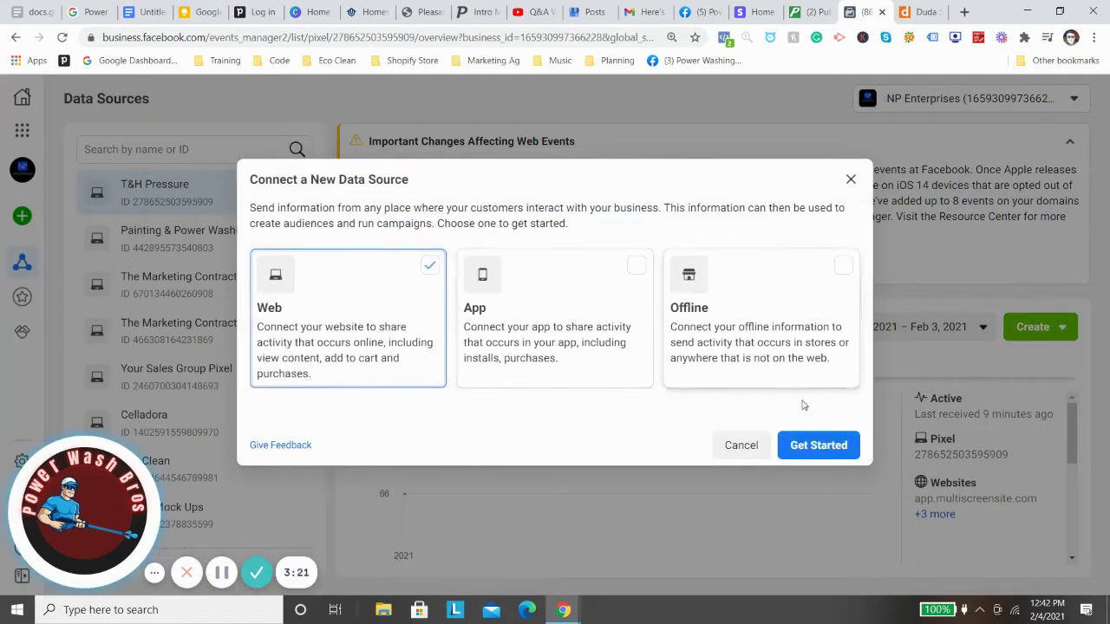
click(818, 445)
click(699, 317)
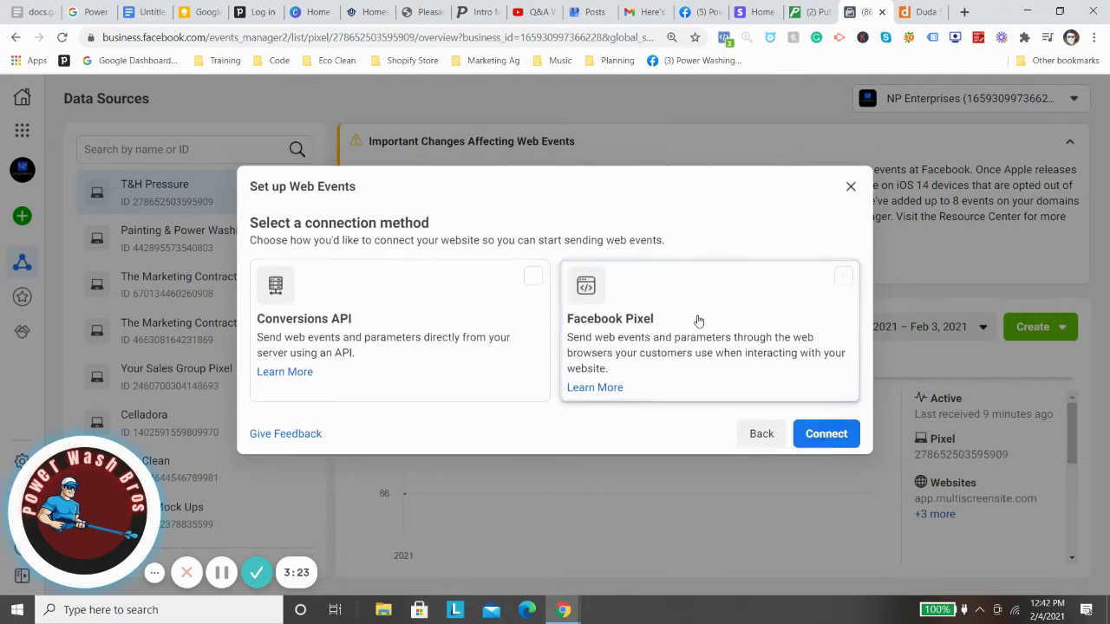
click(824, 442)
- Create the pixel named 'TH Pressure Is On' with the site's web address
click(433, 323)
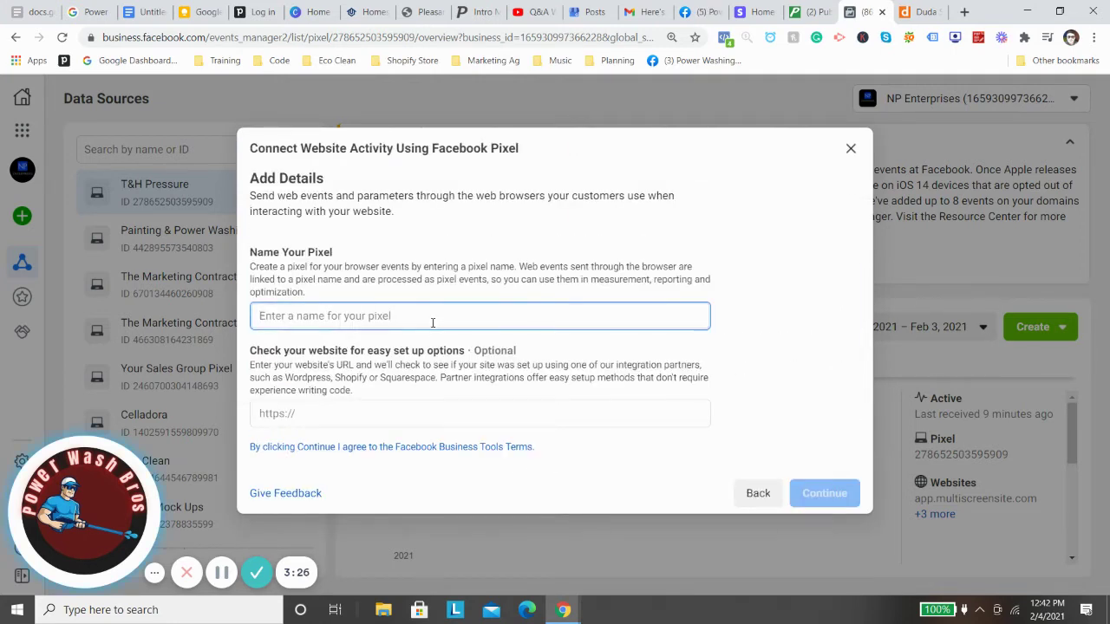
text(TH)
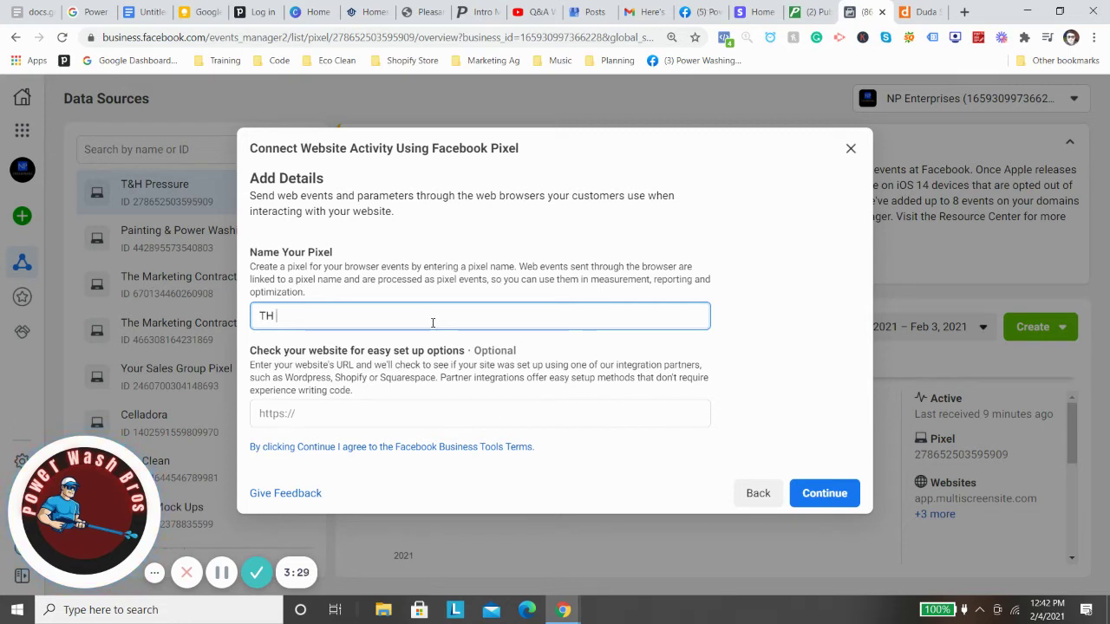
text( Pressure Is On)
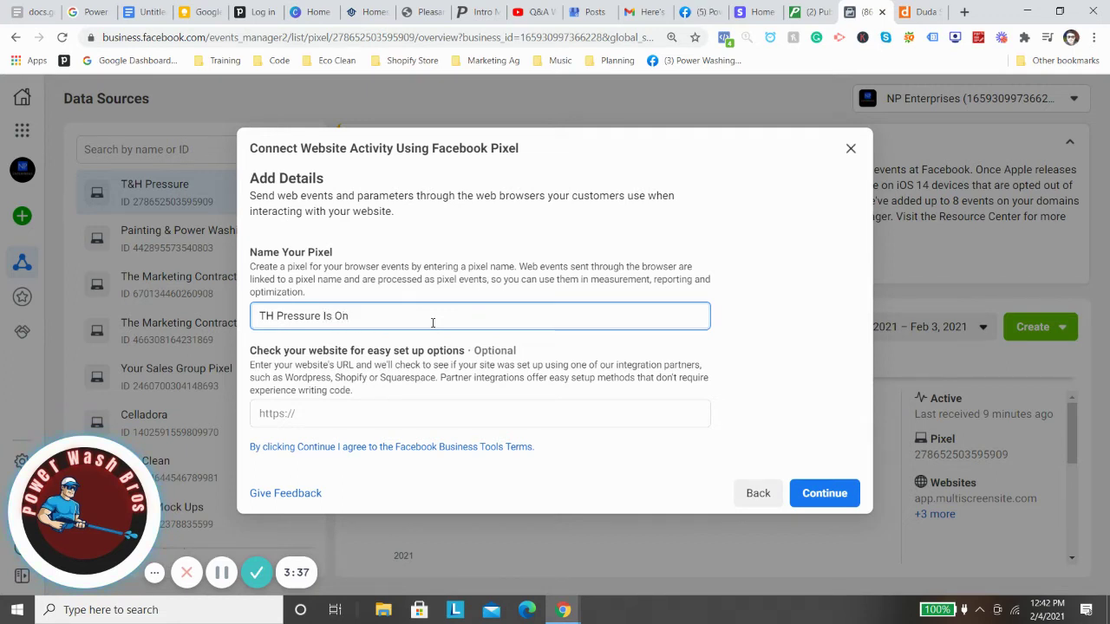
click(349, 413)
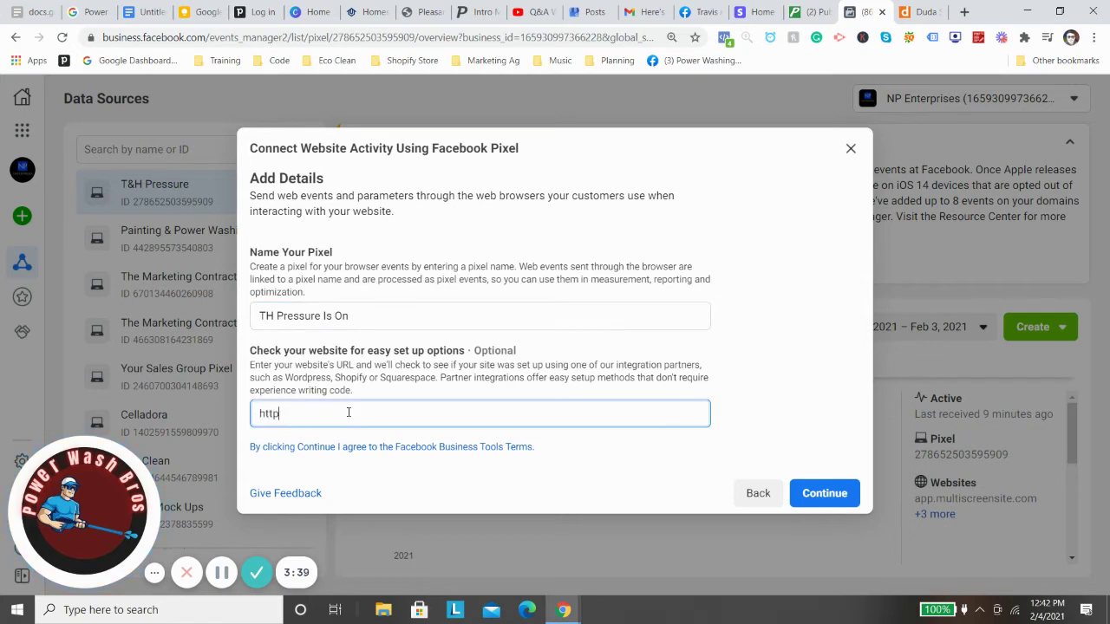
text(https://www.pressureison.com)
click(824, 493)
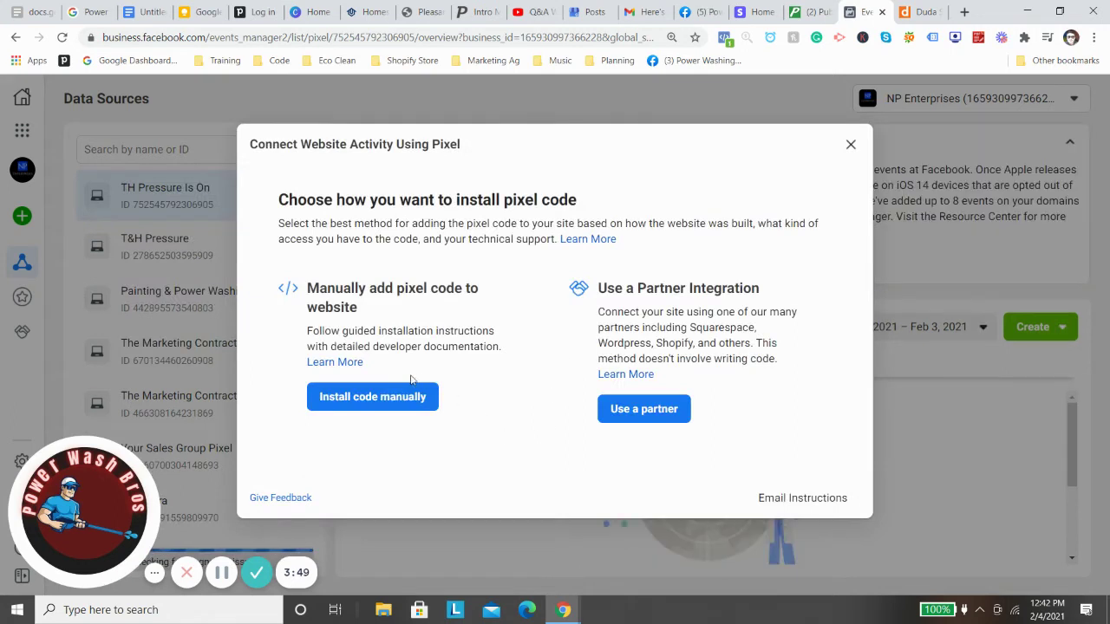
- Choose manual installation, copy the pixel base code, and continue to advanced matching
click(398, 394)
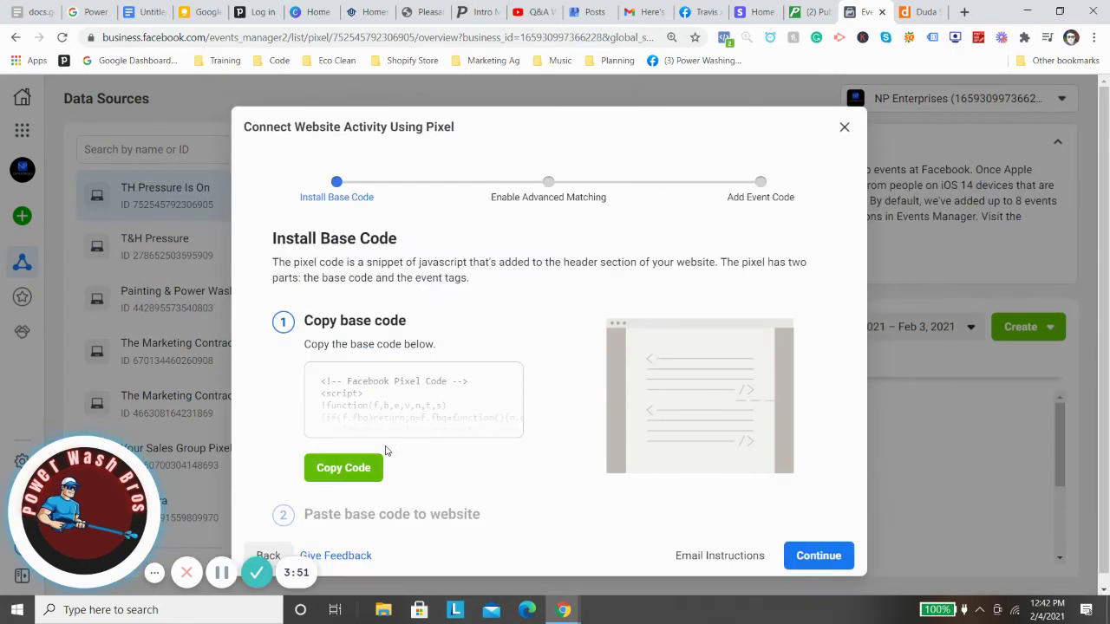
click(360, 466)
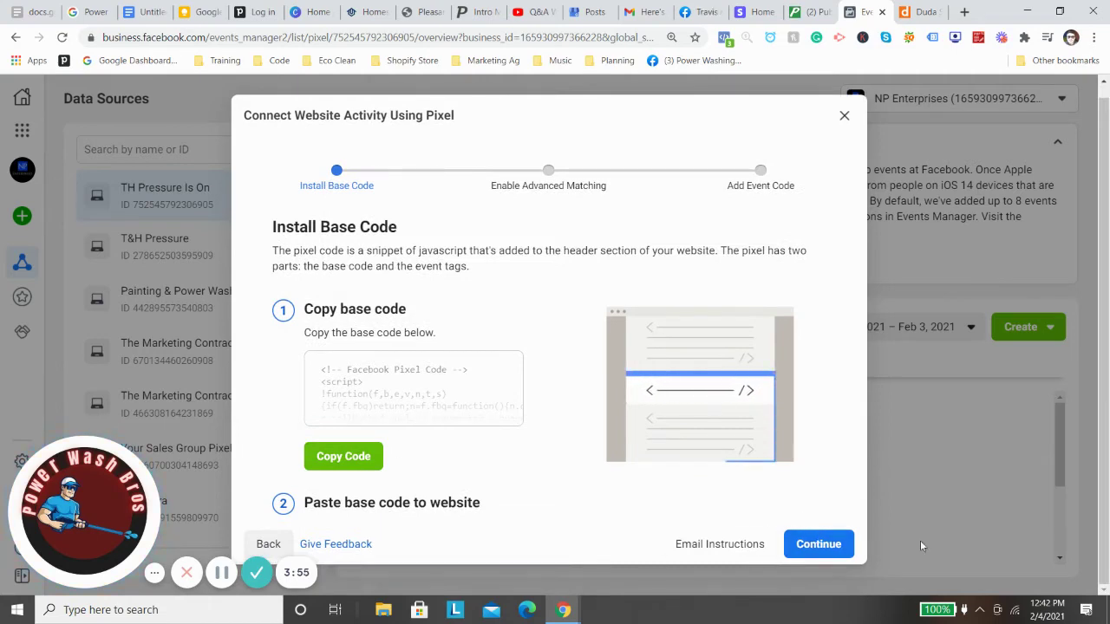
click(816, 546)
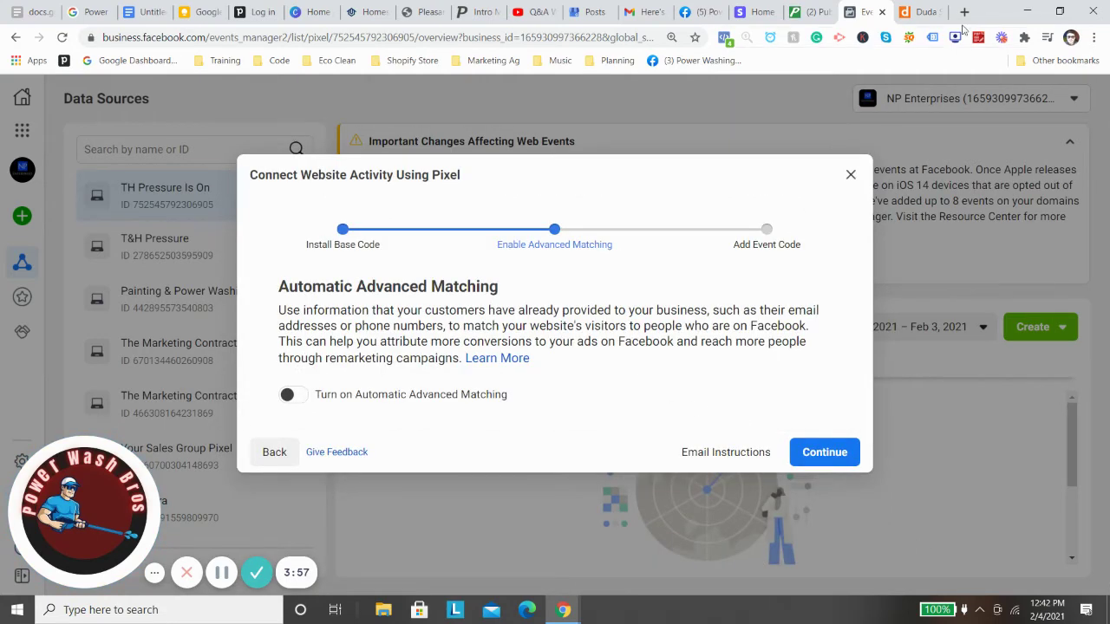
- In the Duda editor, dismiss the design panels and open the Head HTML settings
click(906, 11)
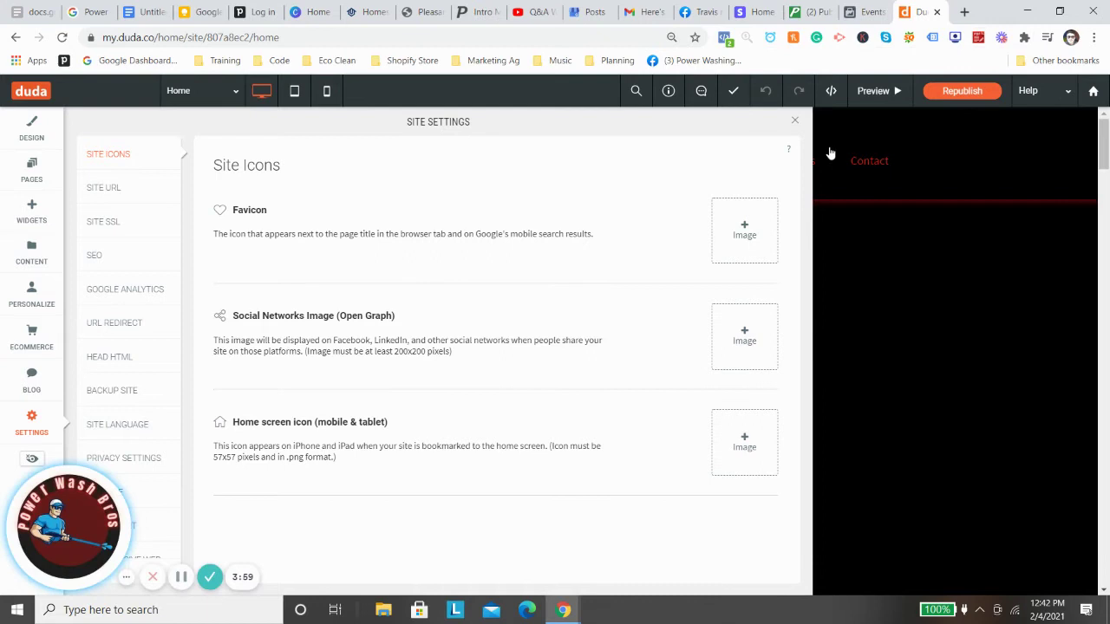
click(795, 120)
click(321, 192)
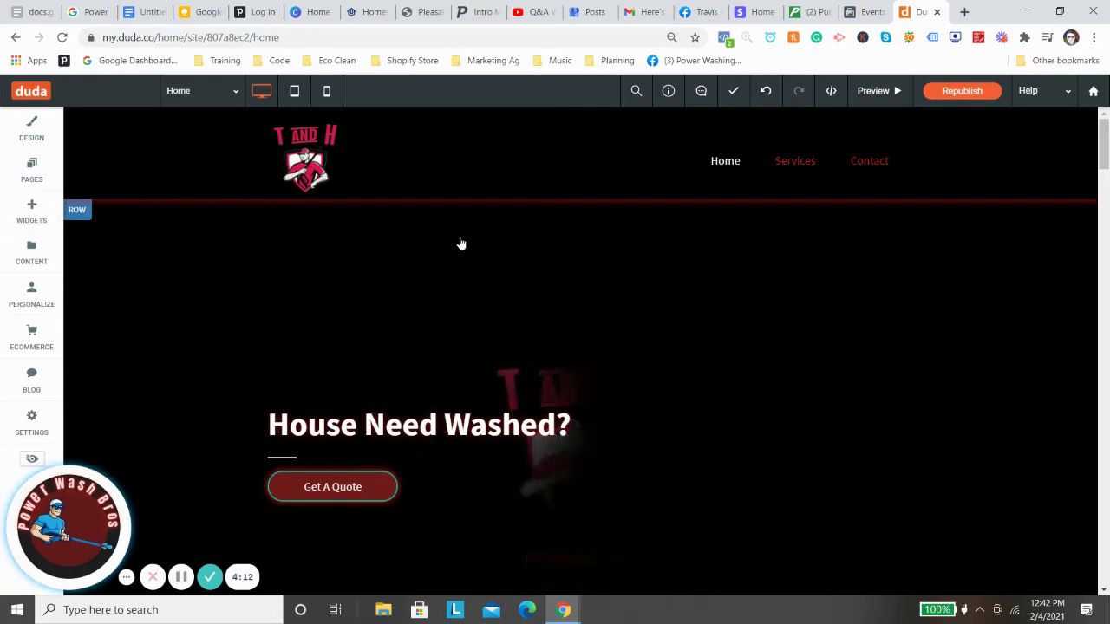
click(30, 418)
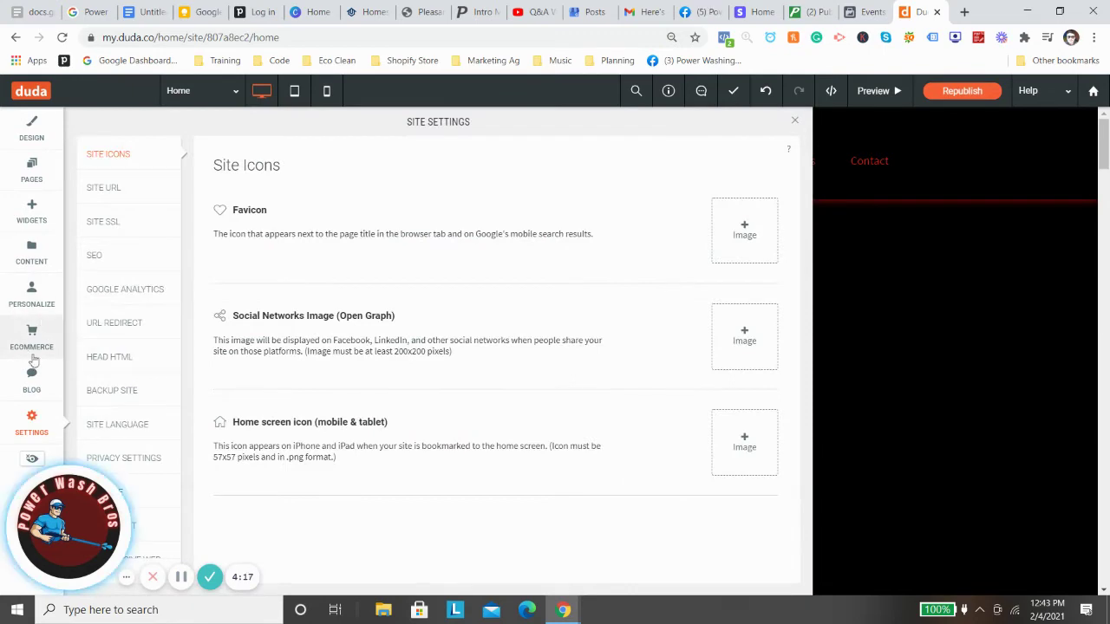
click(97, 367)
- Replace the old pixel code in Head HTML with the new base code and save
scroll(287, 320, down, 5)
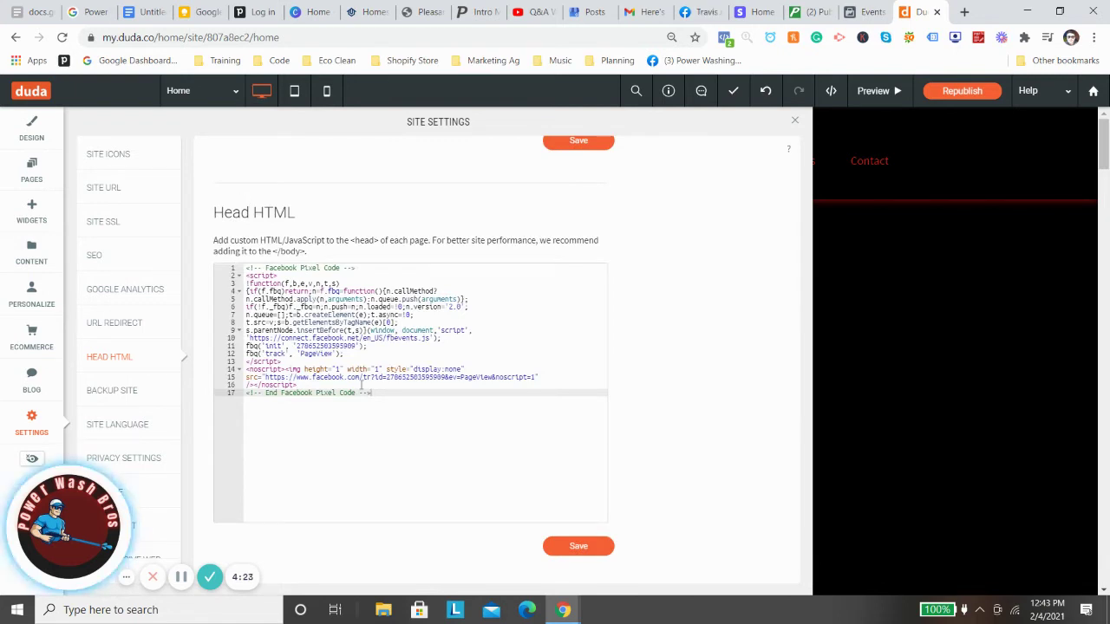
drag(384, 390, 243, 258)
key(BackSpace)
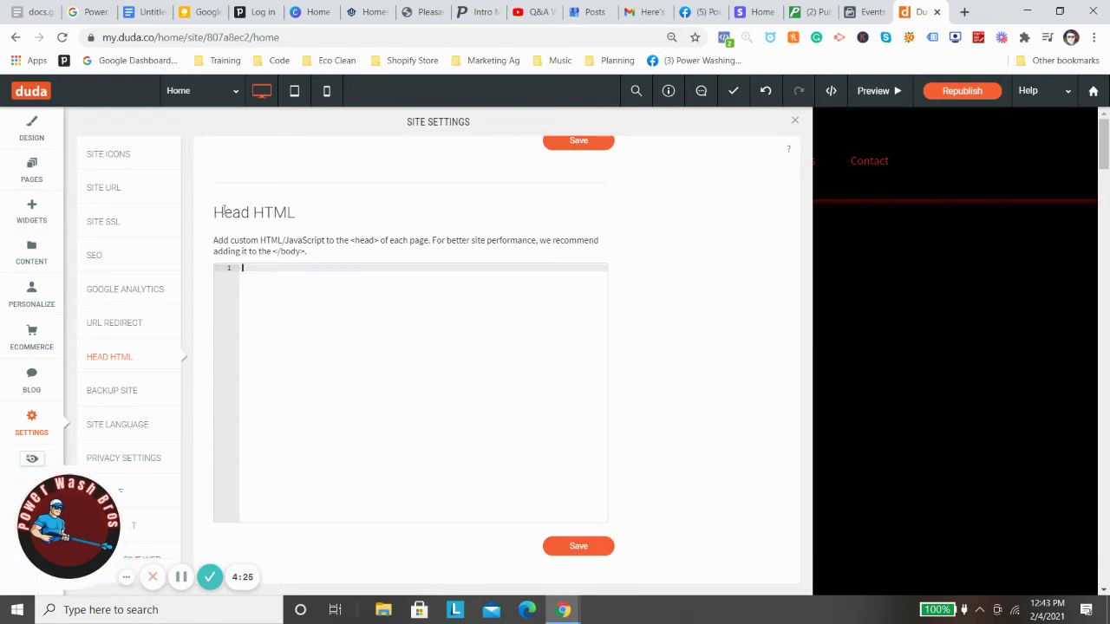
key(ctrl+v)
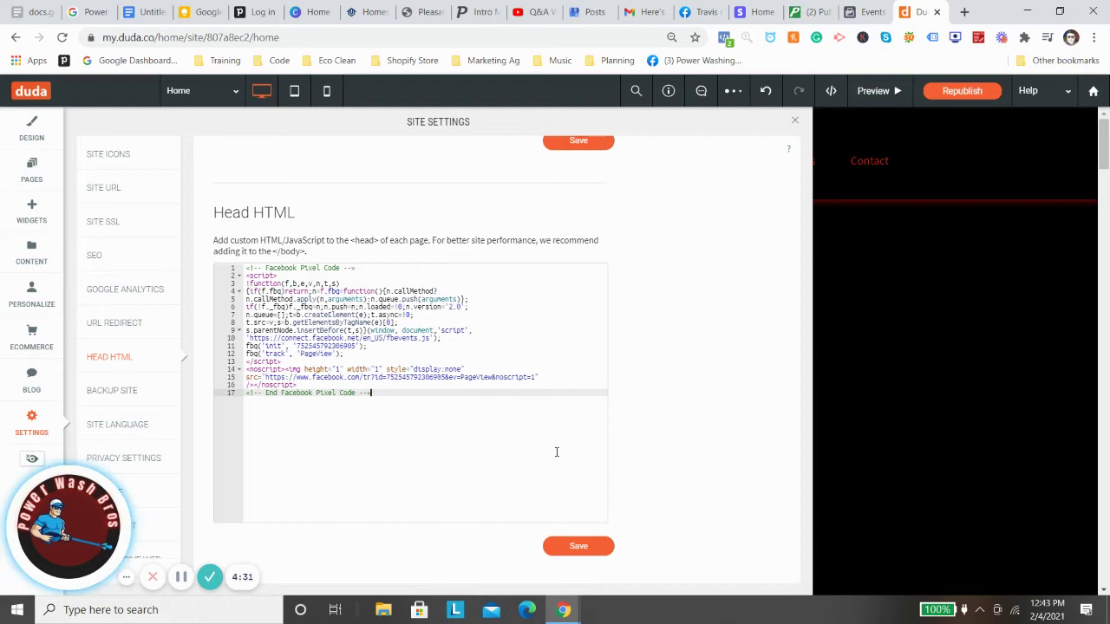
click(577, 544)
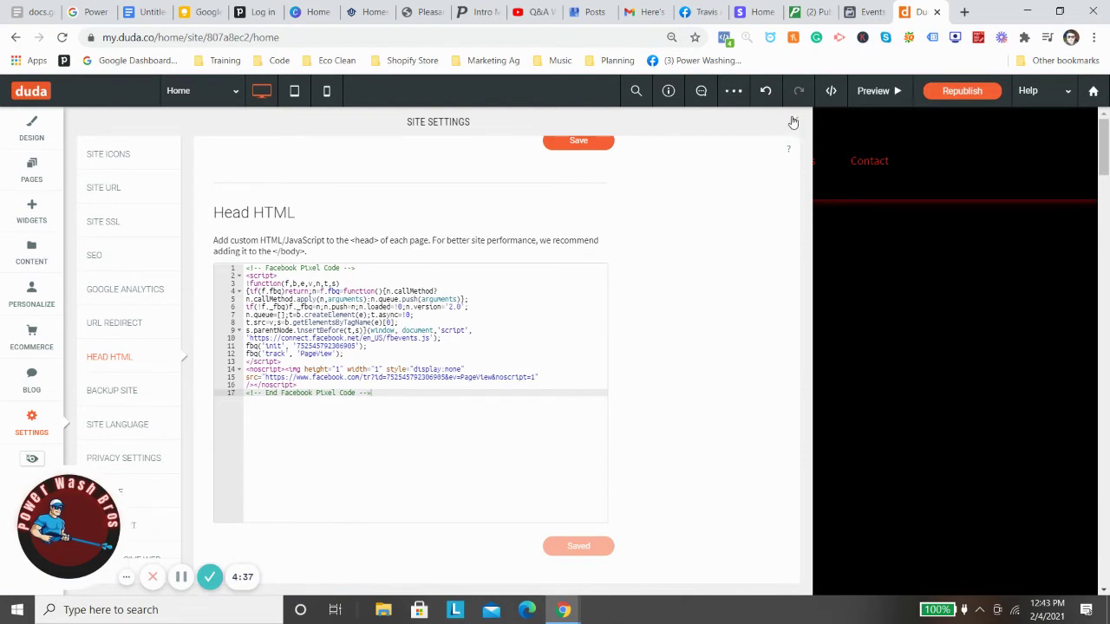
- Close the settings and republish the site with the new pixel code
click(796, 123)
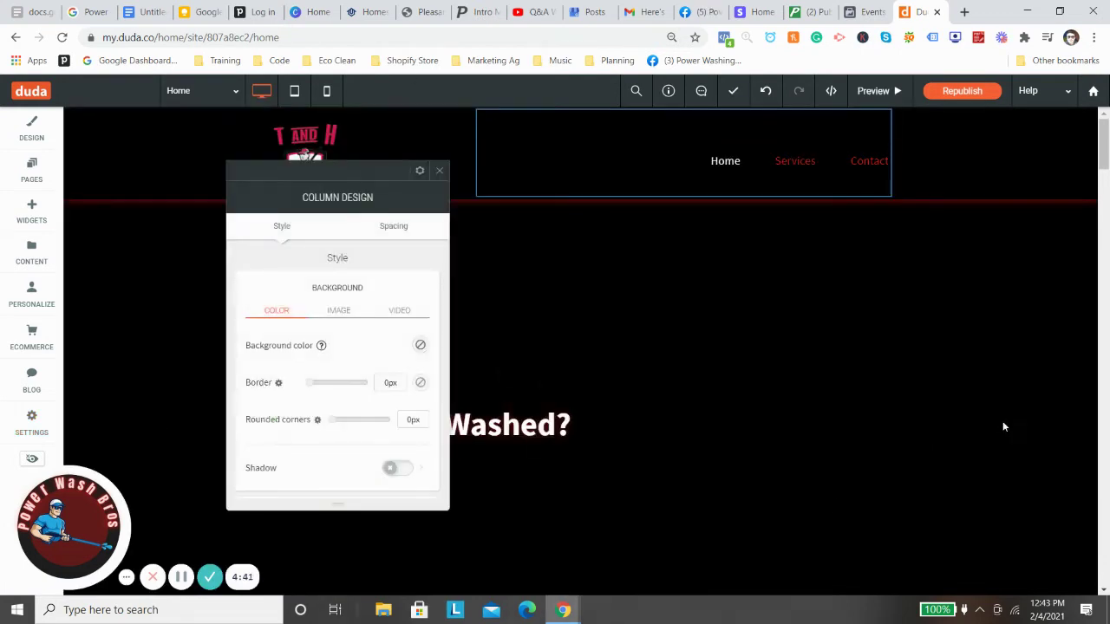
click(440, 170)
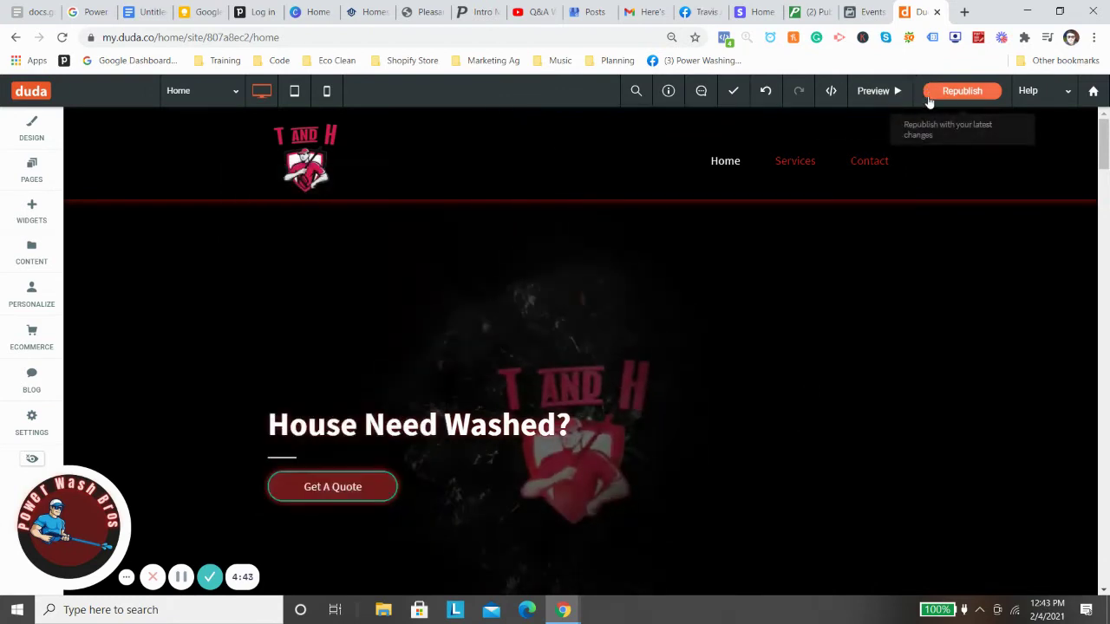
click(944, 97)
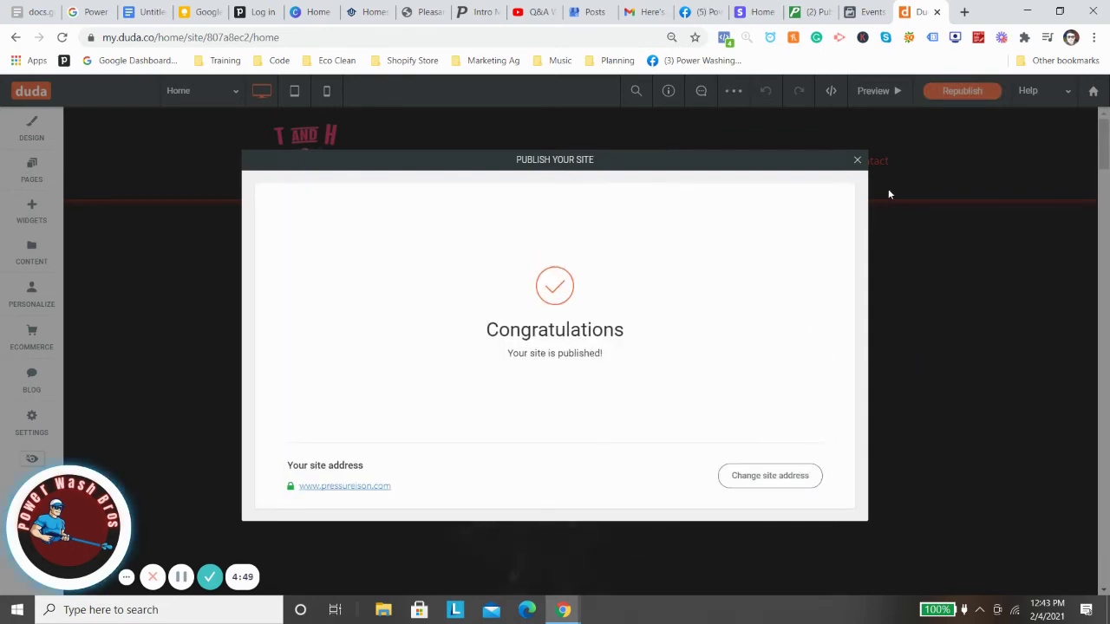
click(858, 162)
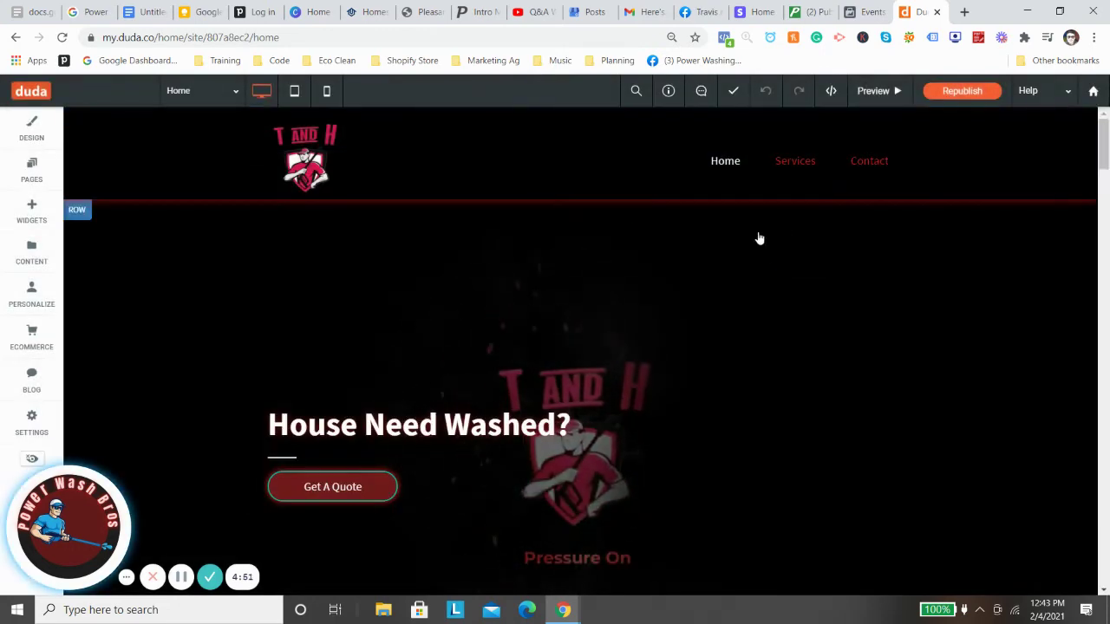
- Turn on automatic advanced matching for the pixel and continue to the event step
click(882, 8)
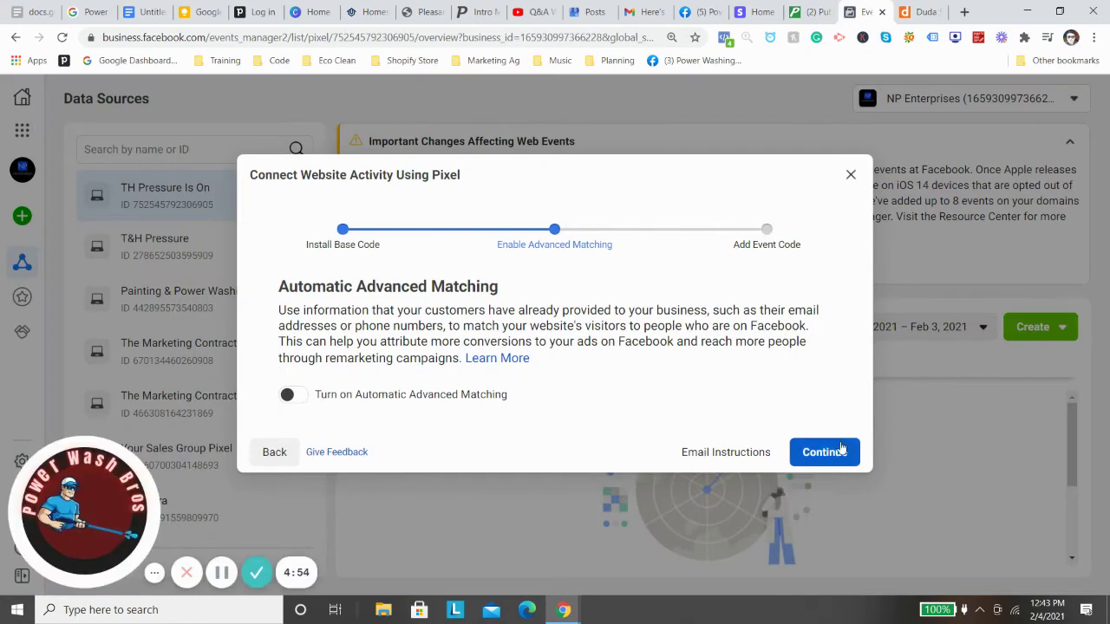
click(289, 394)
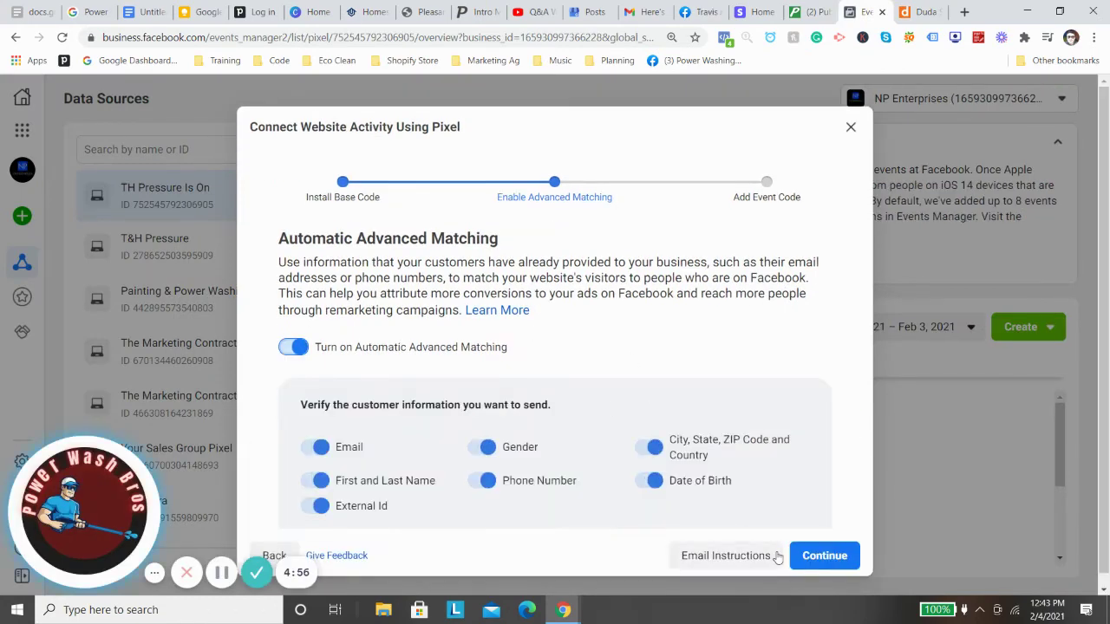
click(830, 556)
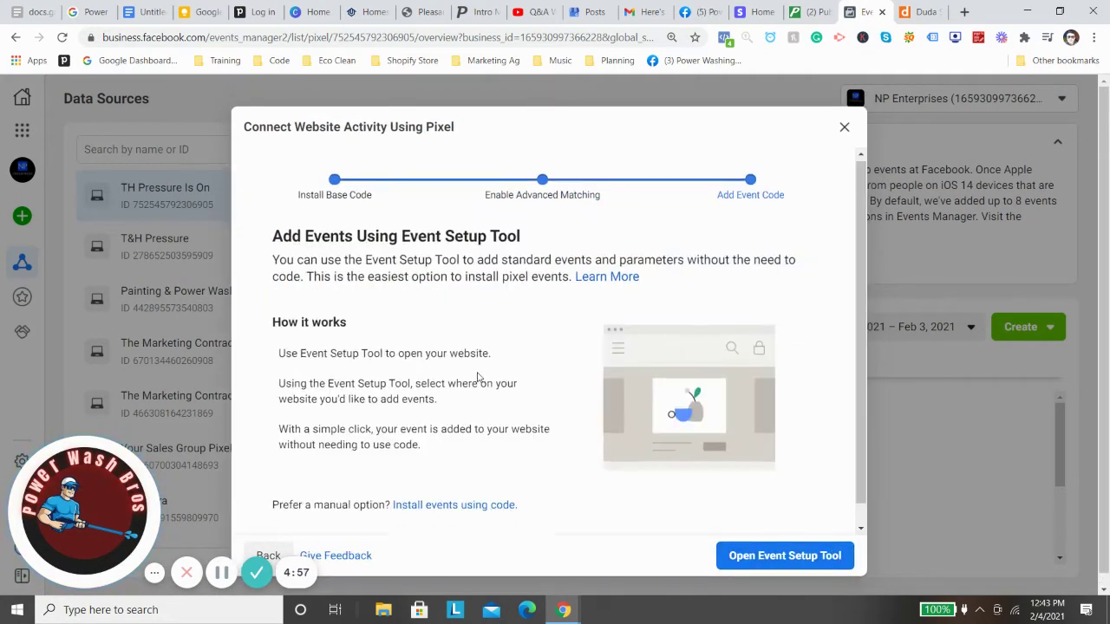
scroll(702, 534, down, 1)
click(782, 546)
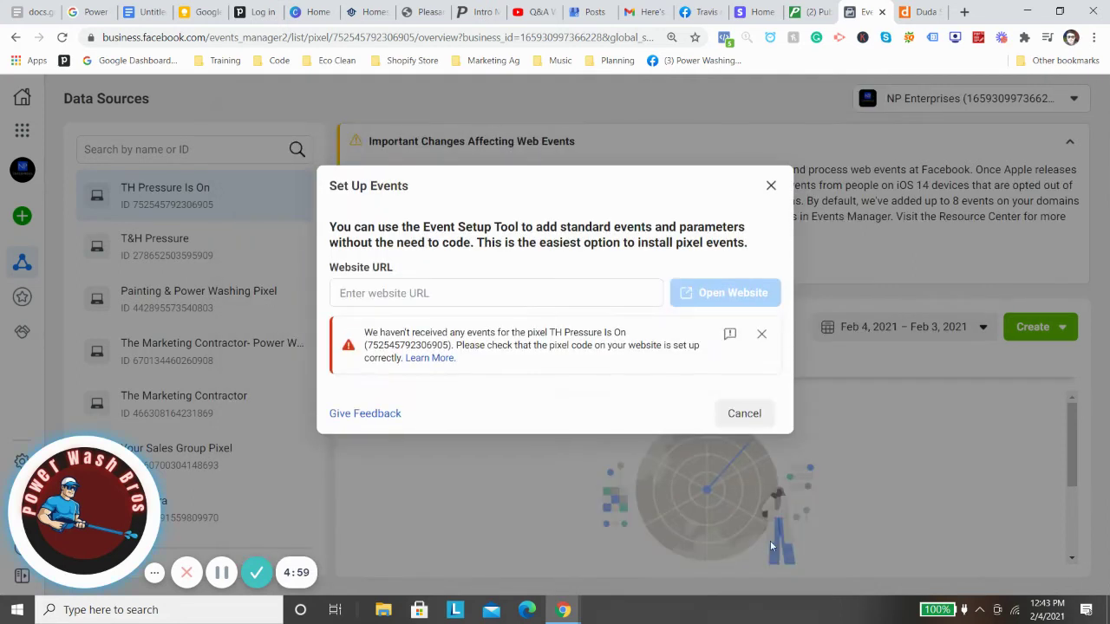
click(466, 288)
text(https:)
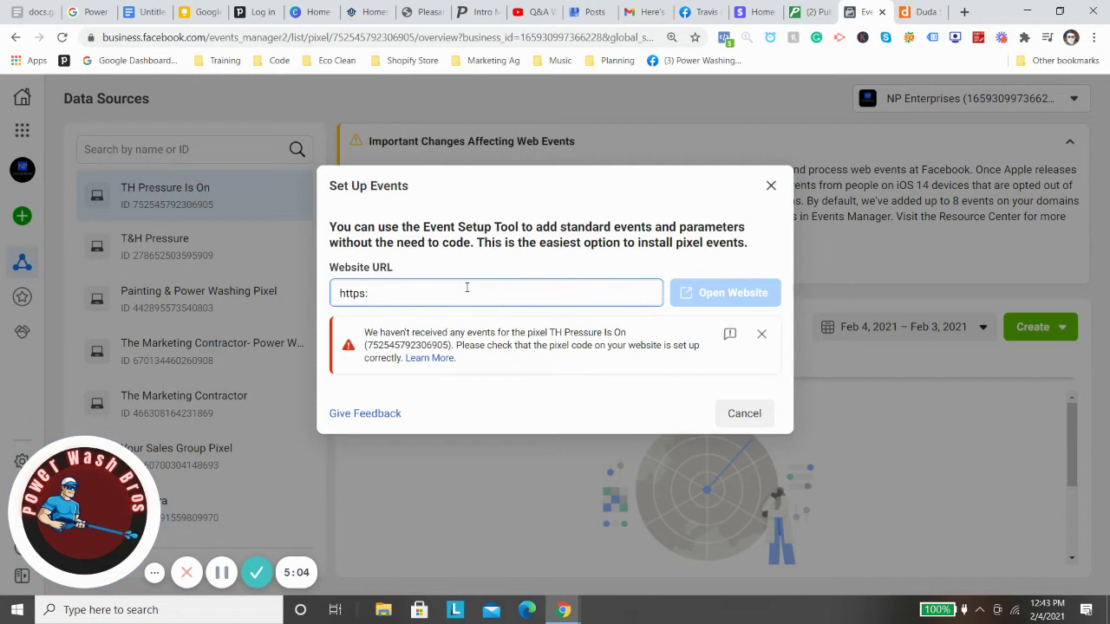
text(//www.pressureison.com)
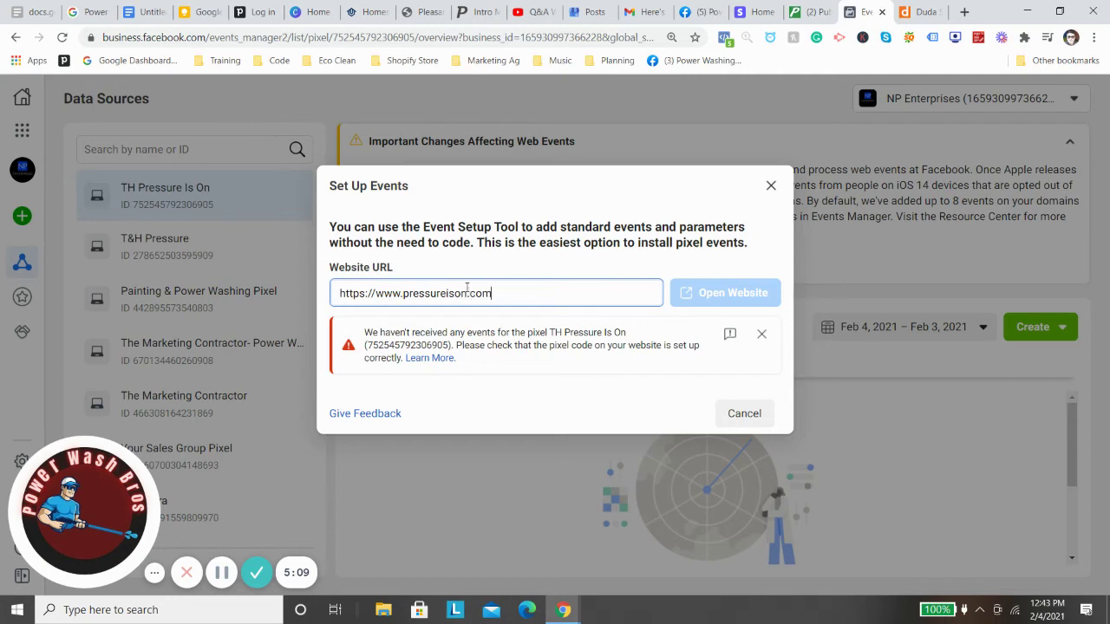
key(Return)
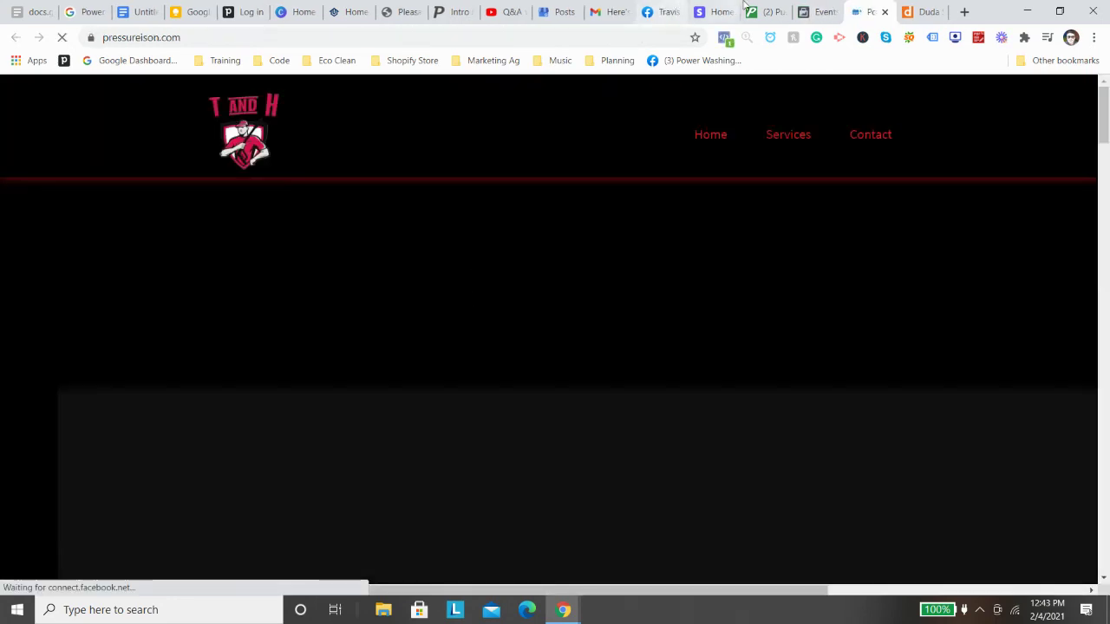
click(822, 12)
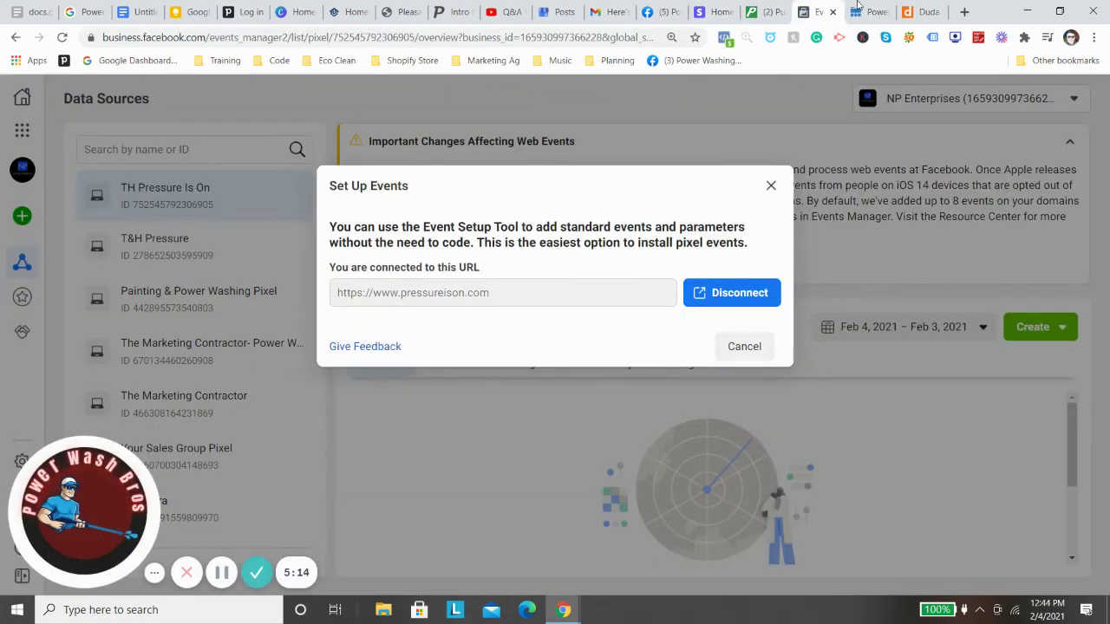
key(ctrl+Tab)
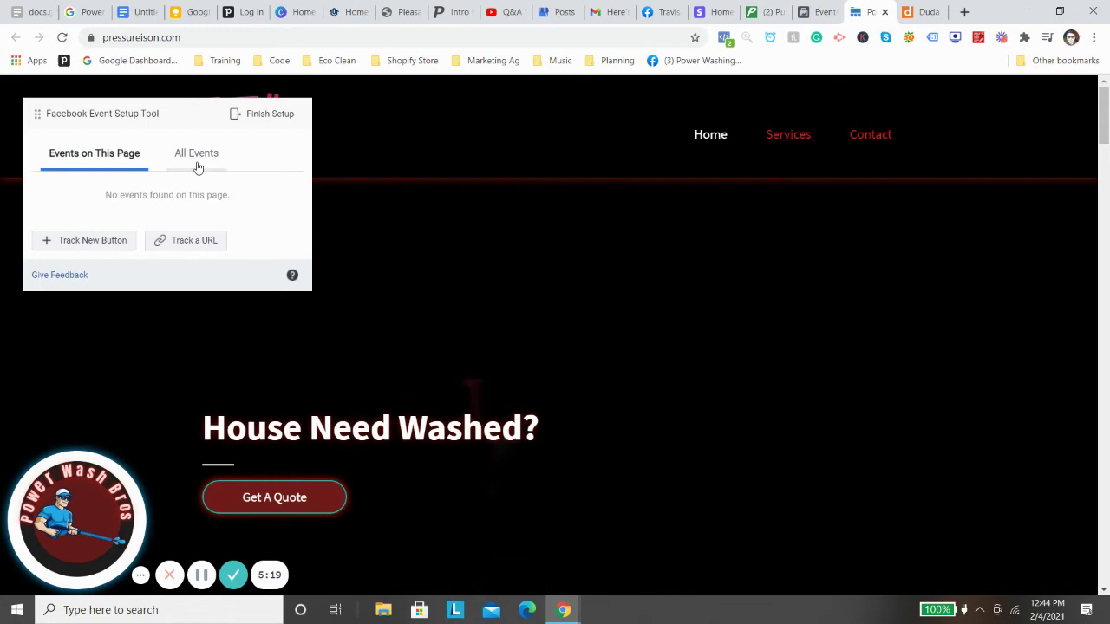
- Open the Get a Quote popup form on pressureison.com
click(266, 492)
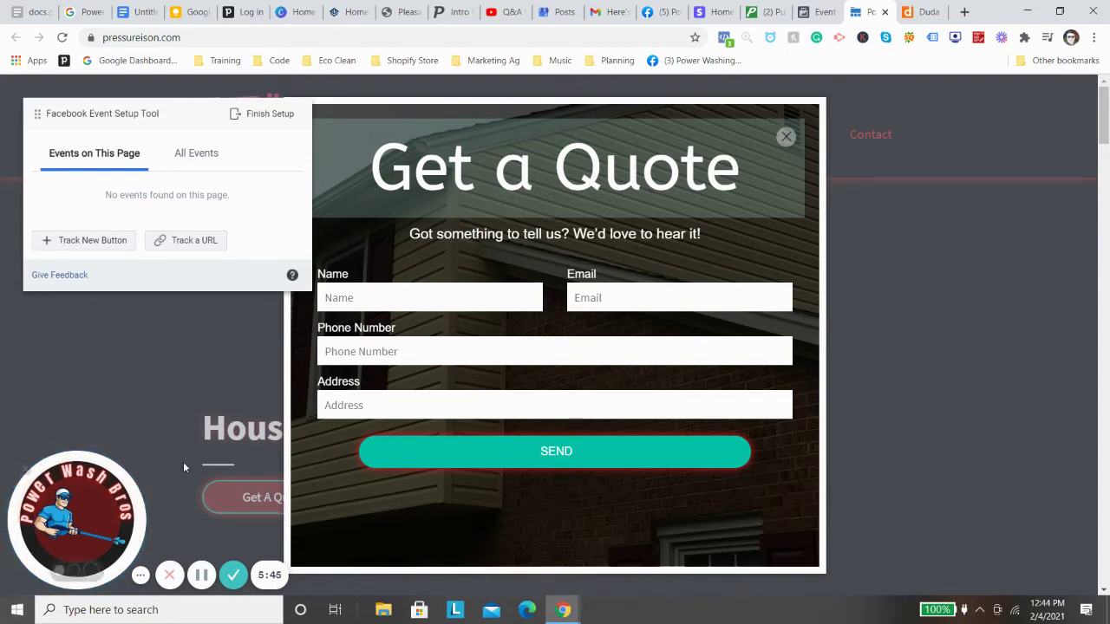
- Track the quote form's SEND button as a Lead event without a value, and confirm
click(122, 242)
click(434, 460)
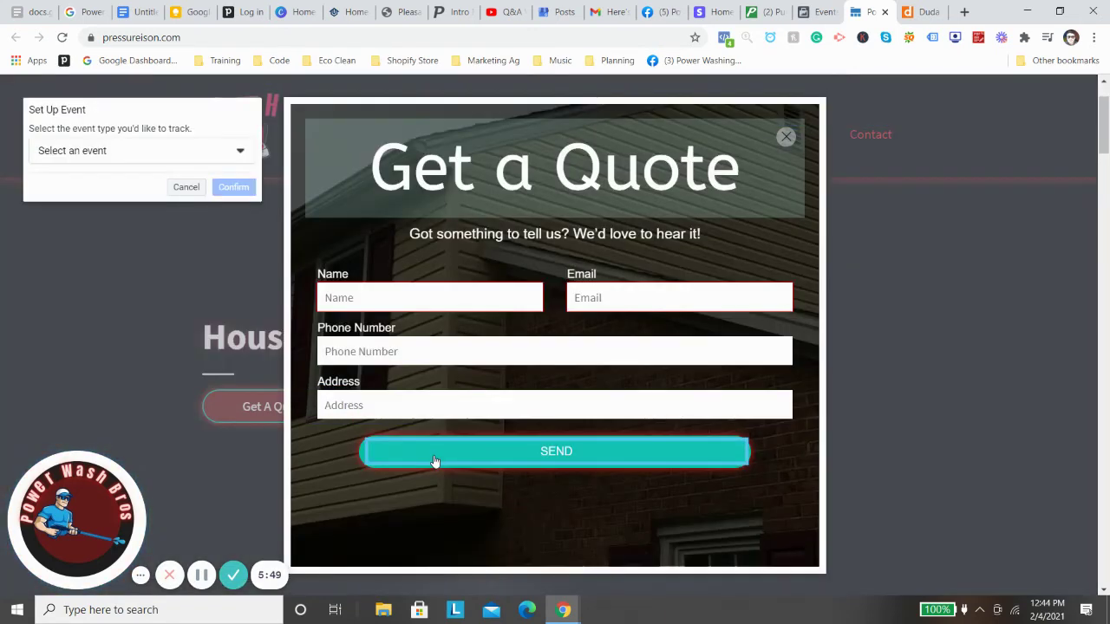
click(156, 151)
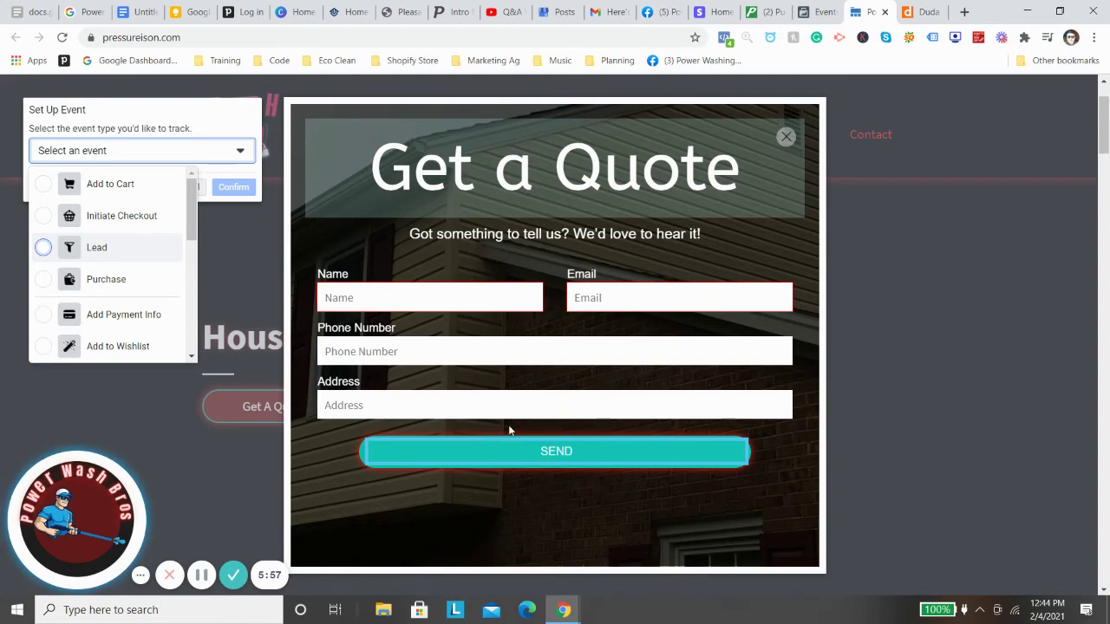
click(99, 216)
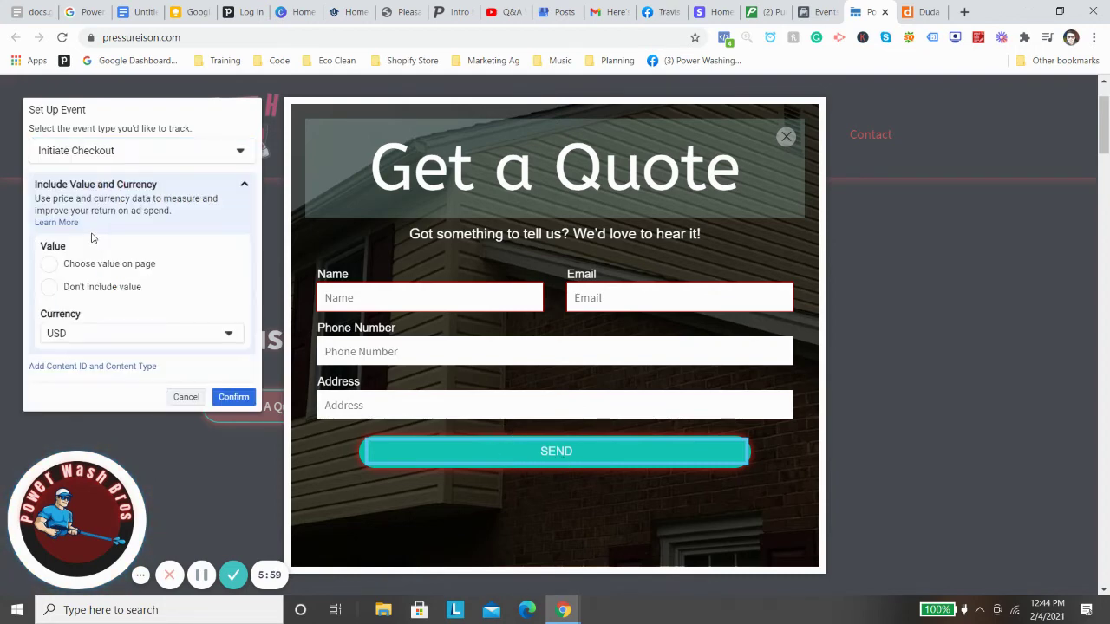
click(87, 150)
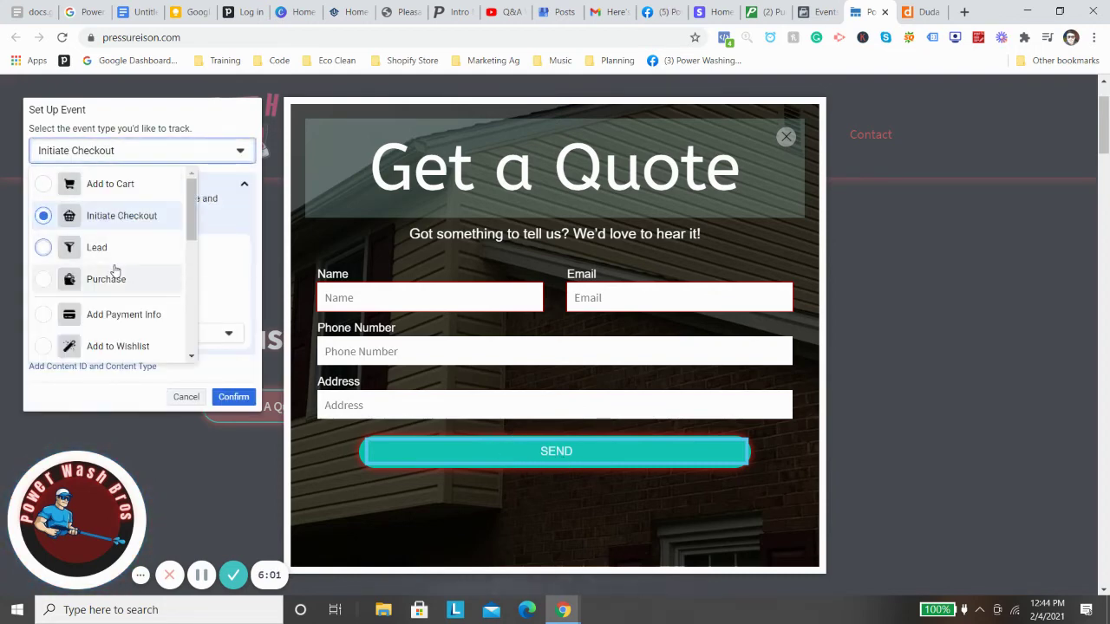
click(113, 251)
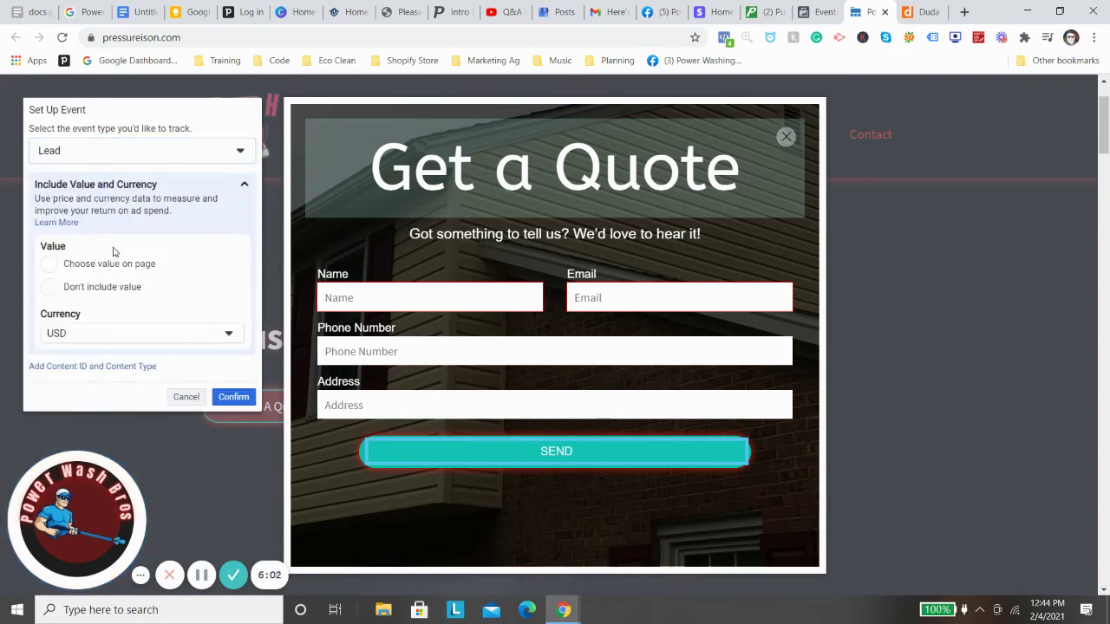
click(114, 295)
click(249, 390)
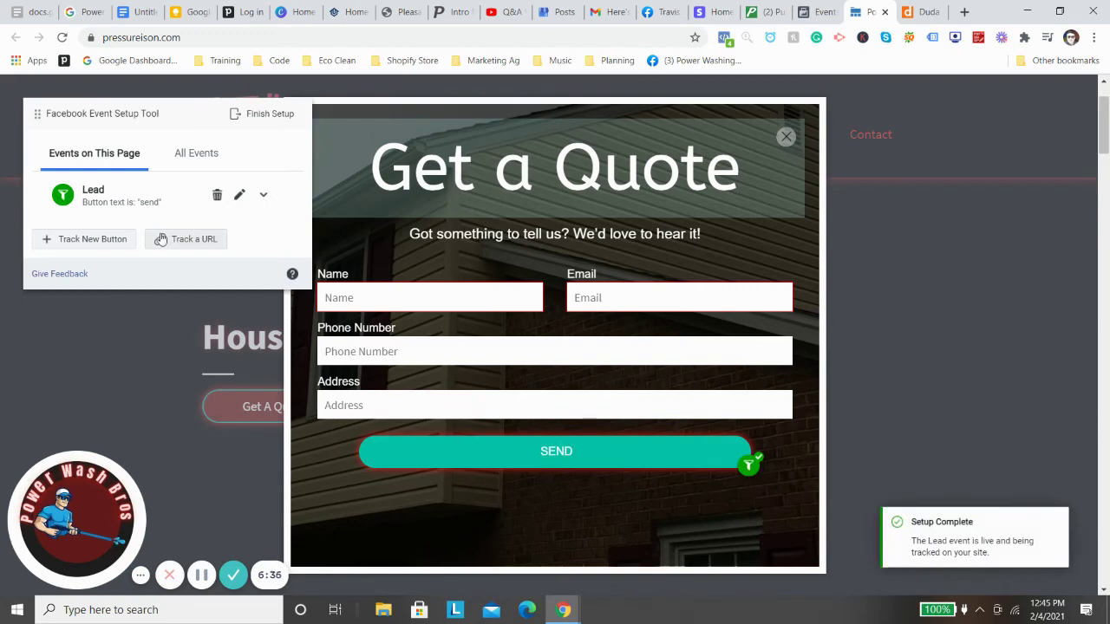
- Open the Finish Setup review showing the Lead event on the 'send' button
click(243, 118)
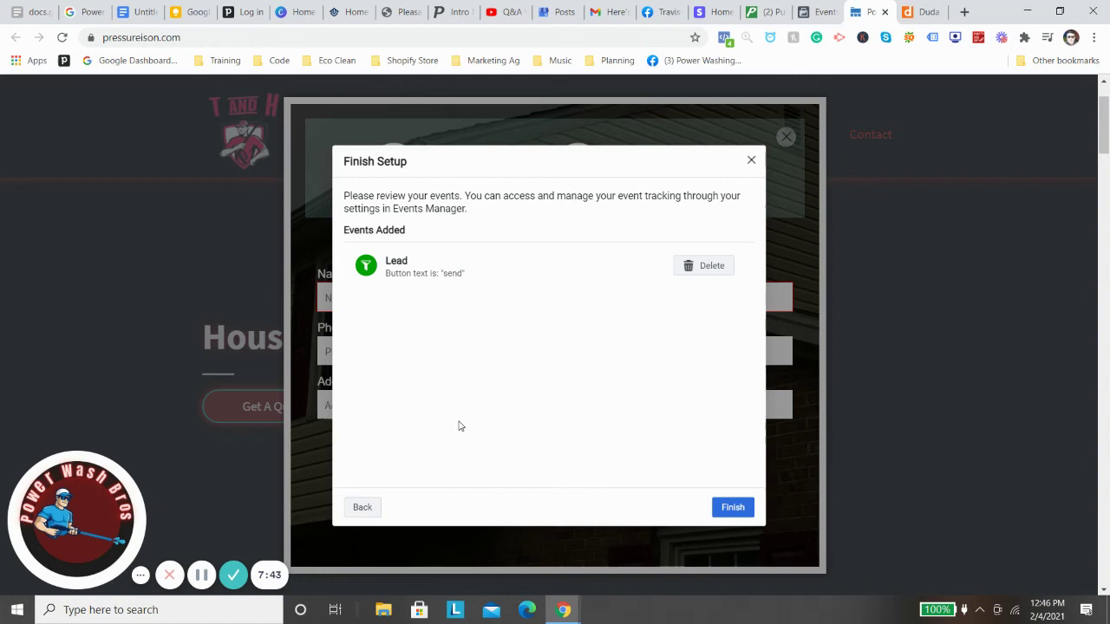
- Finish event setup, answering Yes to the feedback question and submitting it
click(739, 511)
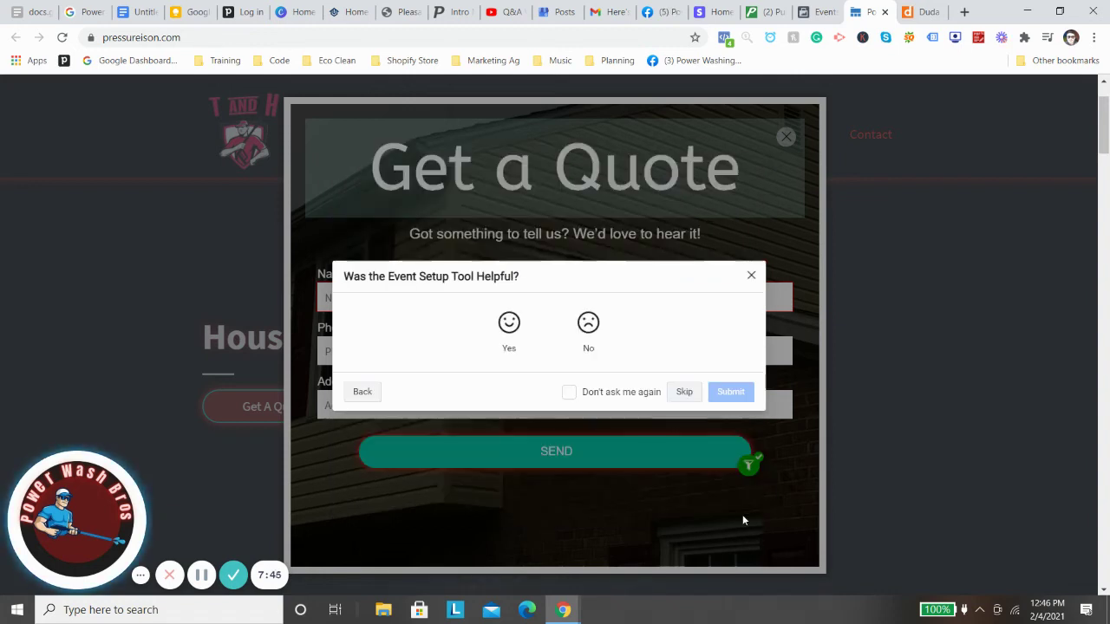
click(509, 323)
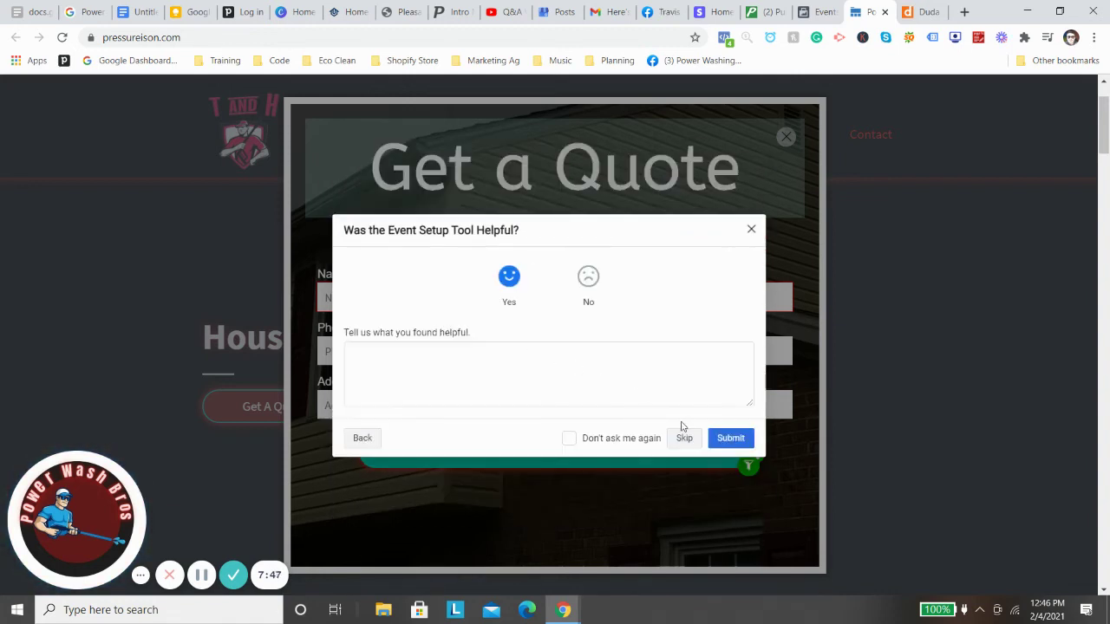
click(721, 438)
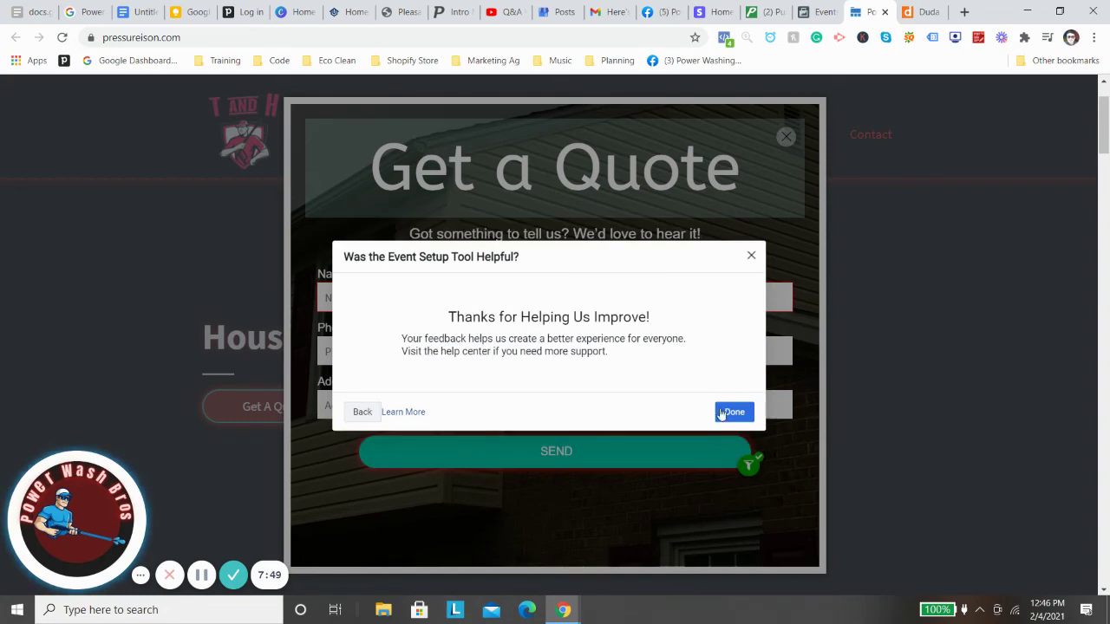
click(734, 412)
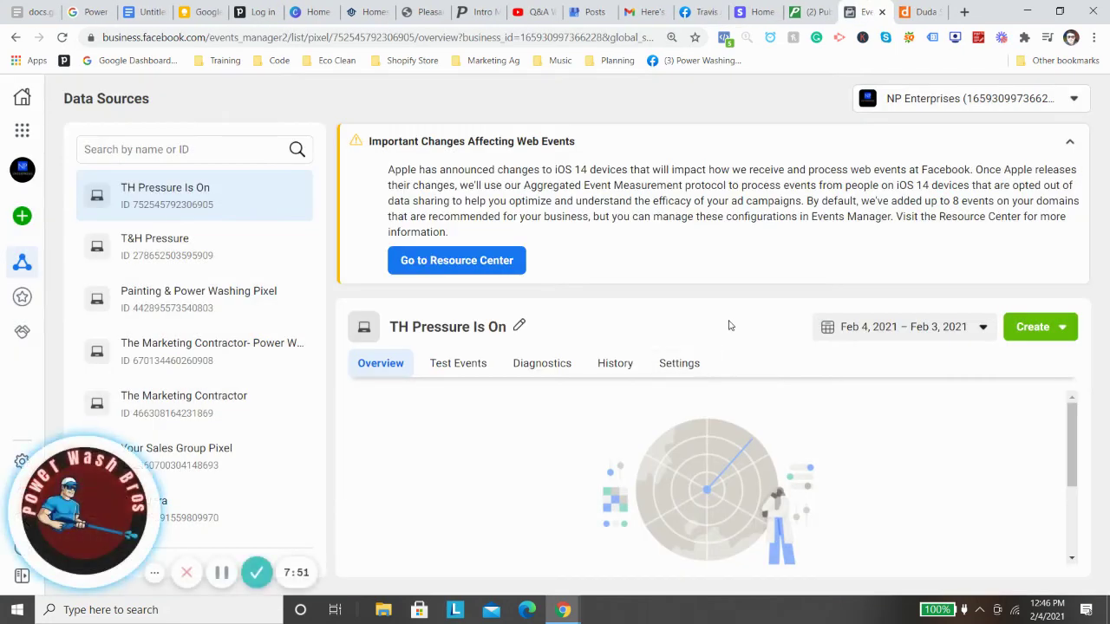
- Collapse the iOS 14 notice, check the T&H Pressure pixel, then reselect TH Pressure Is On
drag(377, 135, 700, 217)
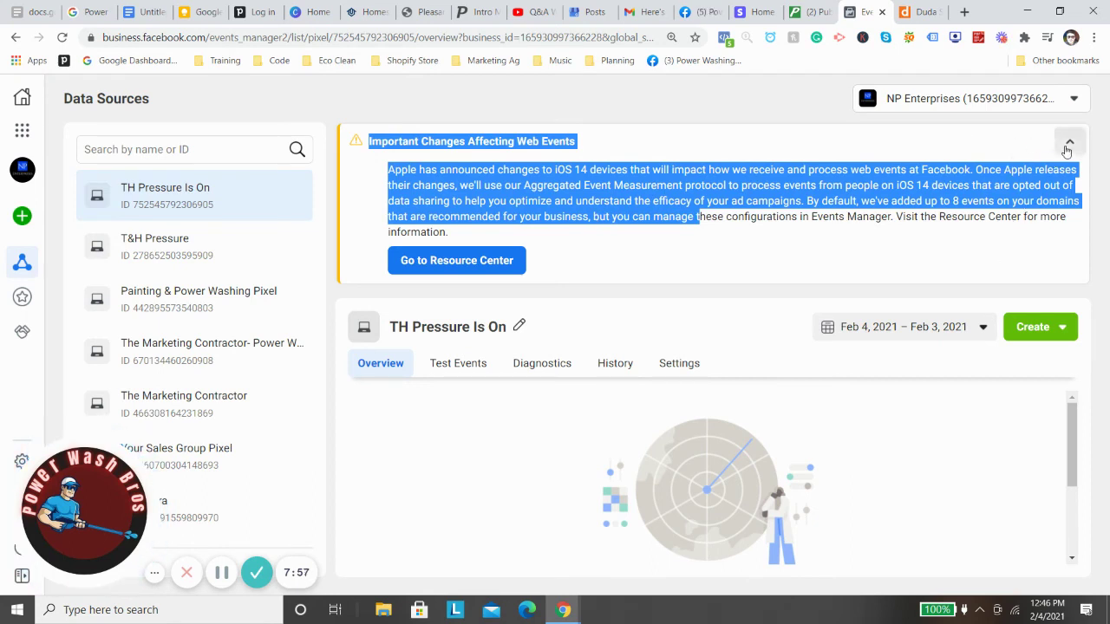
click(1070, 142)
scroll(763, 329, down, 1)
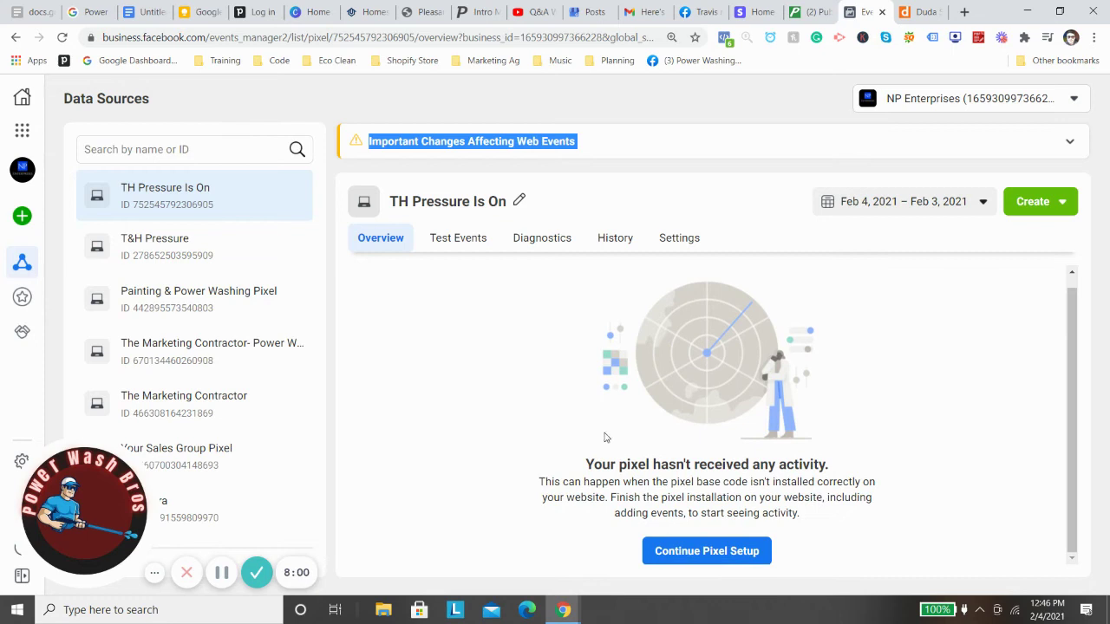
click(213, 250)
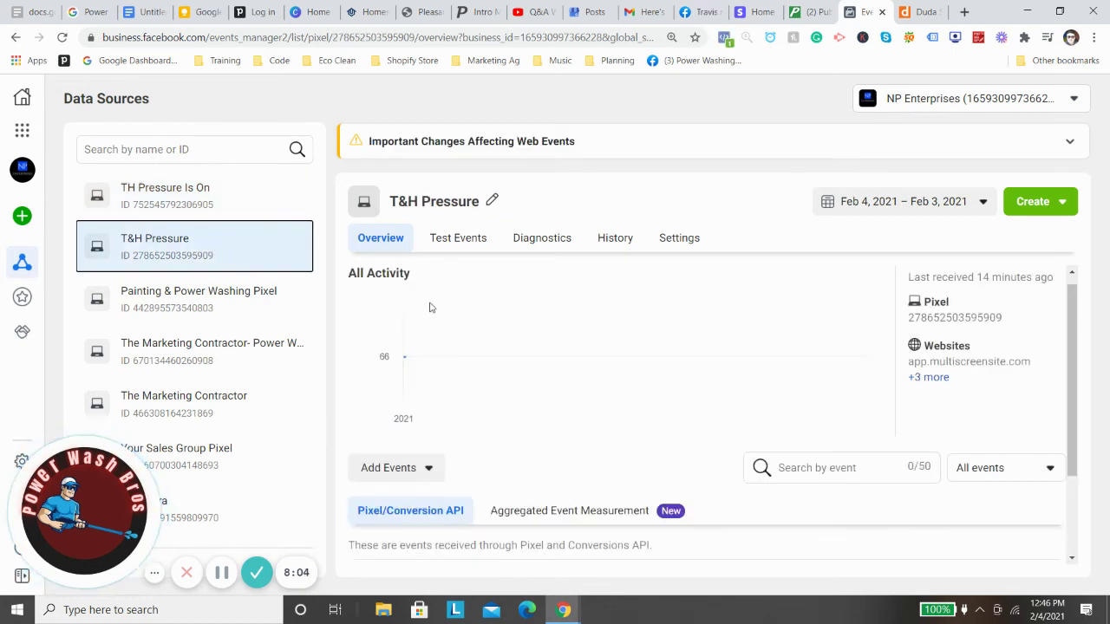
scroll(585, 378, down, 2)
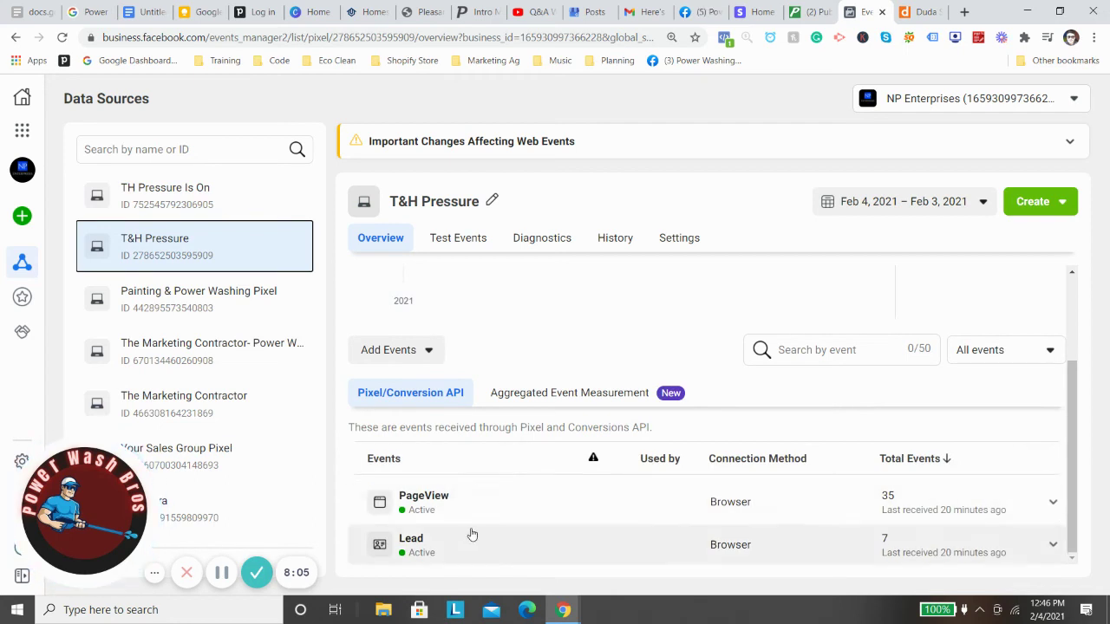
scroll(555, 486, up, 2)
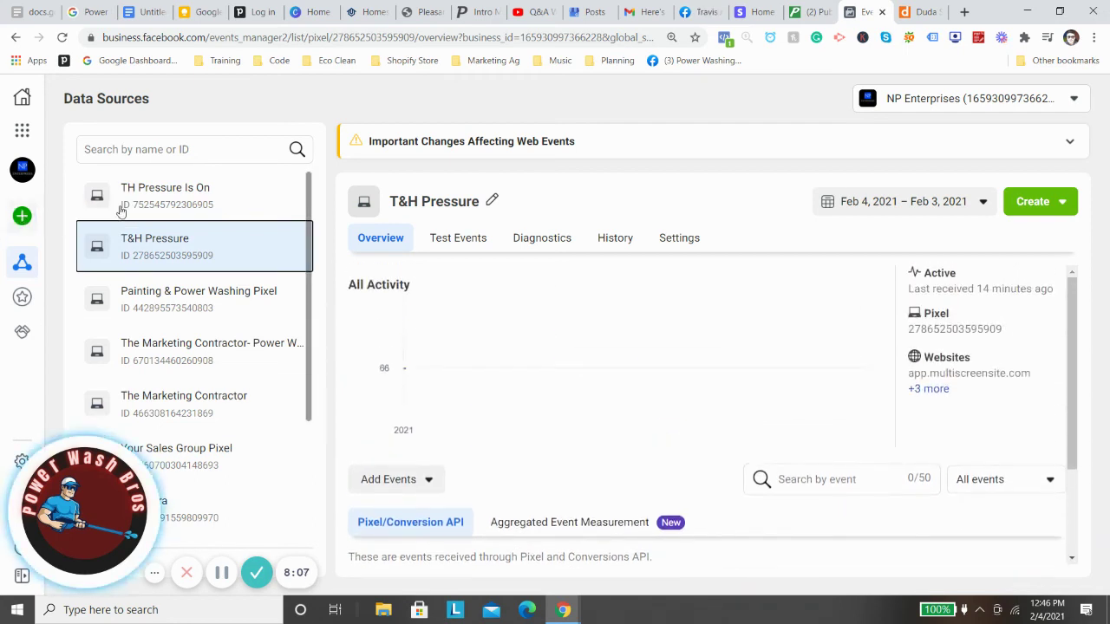
click(216, 208)
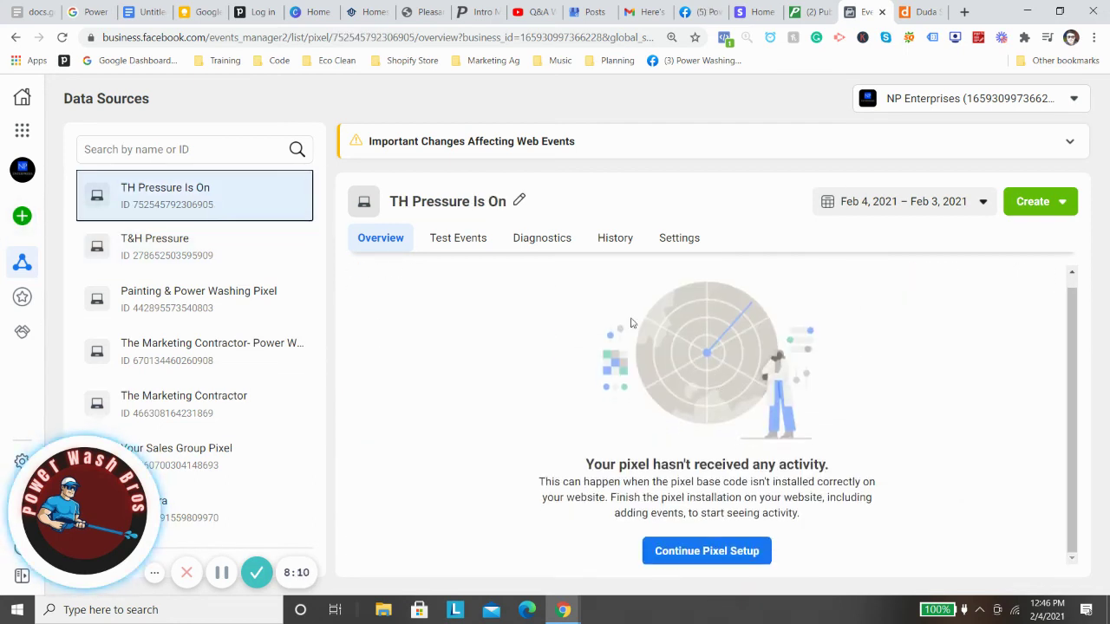
- Open Test Events for TH Pressure Is On and launch the website to receive PageView events
click(463, 239)
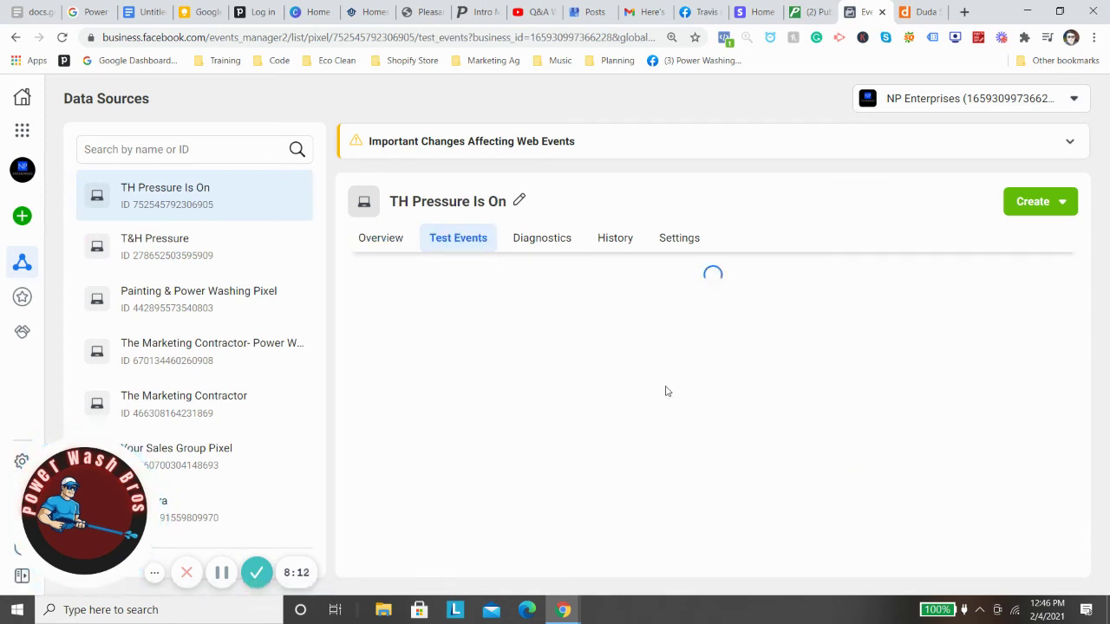
scroll(666, 388, down, 3)
click(619, 526)
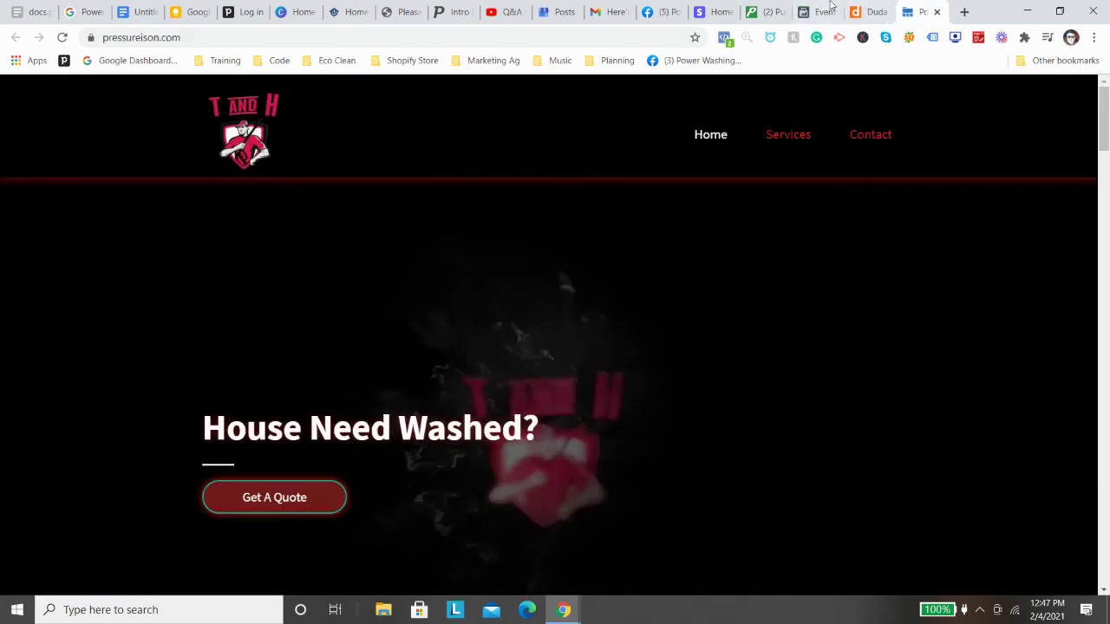
drag(824, 11, 870, 11)
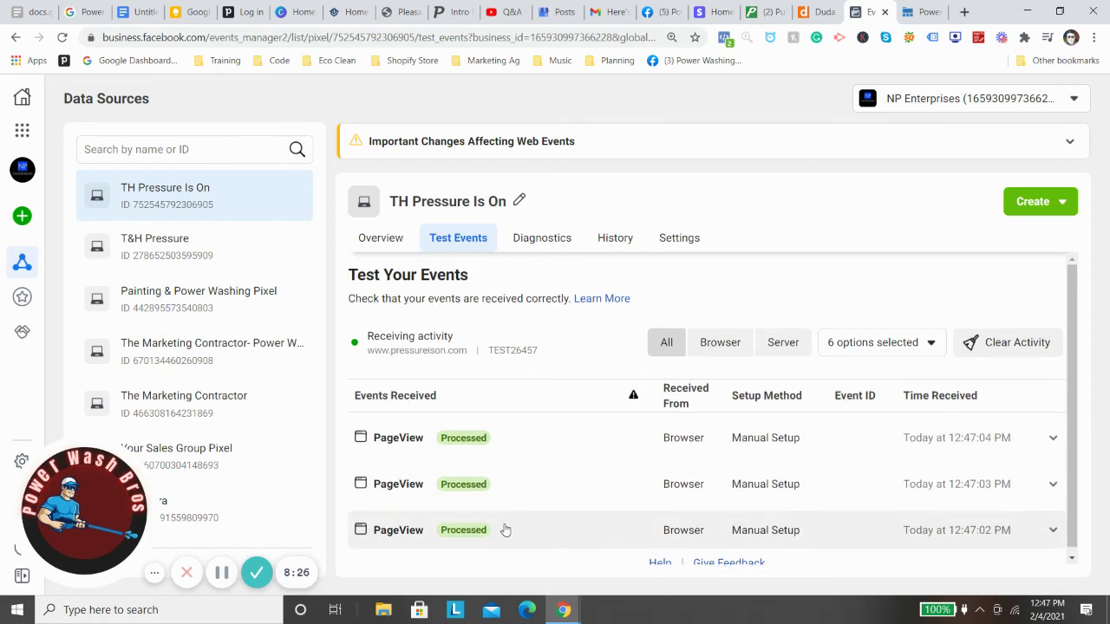
scroll(483, 526, down, 1)
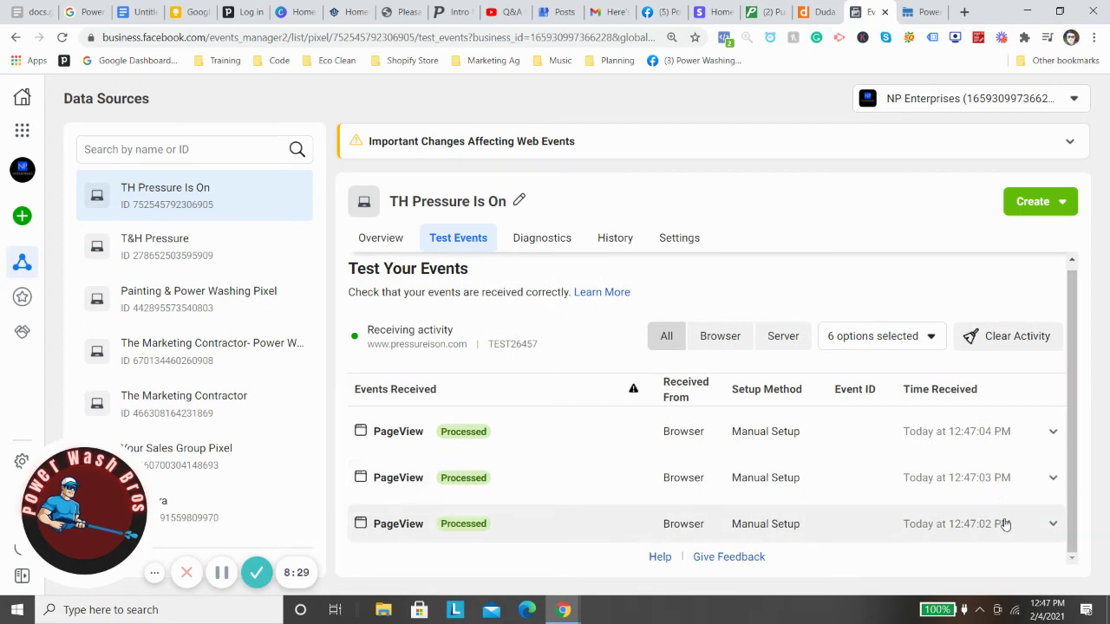
scroll(763, 453, up, 1)
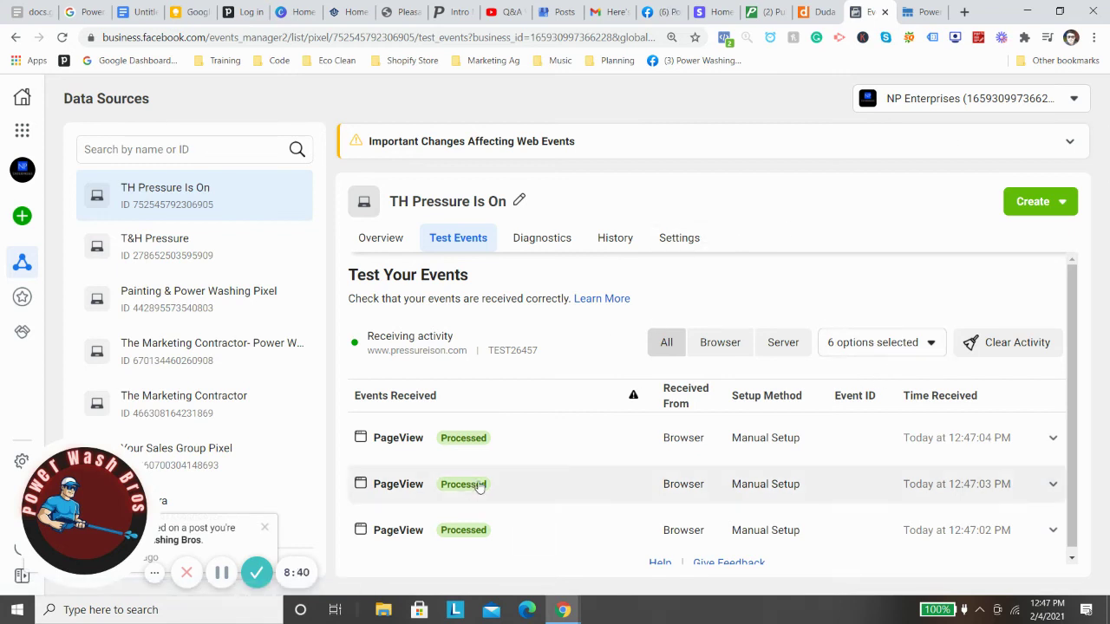
- Submit the Get a Quote form with autofilled contact details, then return to Test Events
click(923, 12)
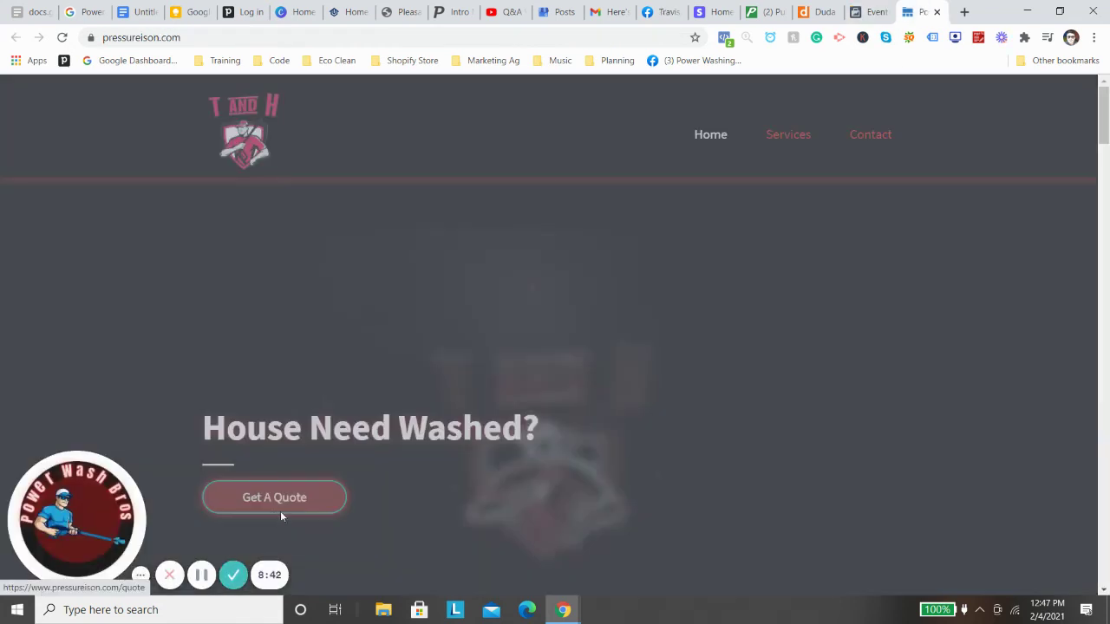
click(280, 516)
click(404, 294)
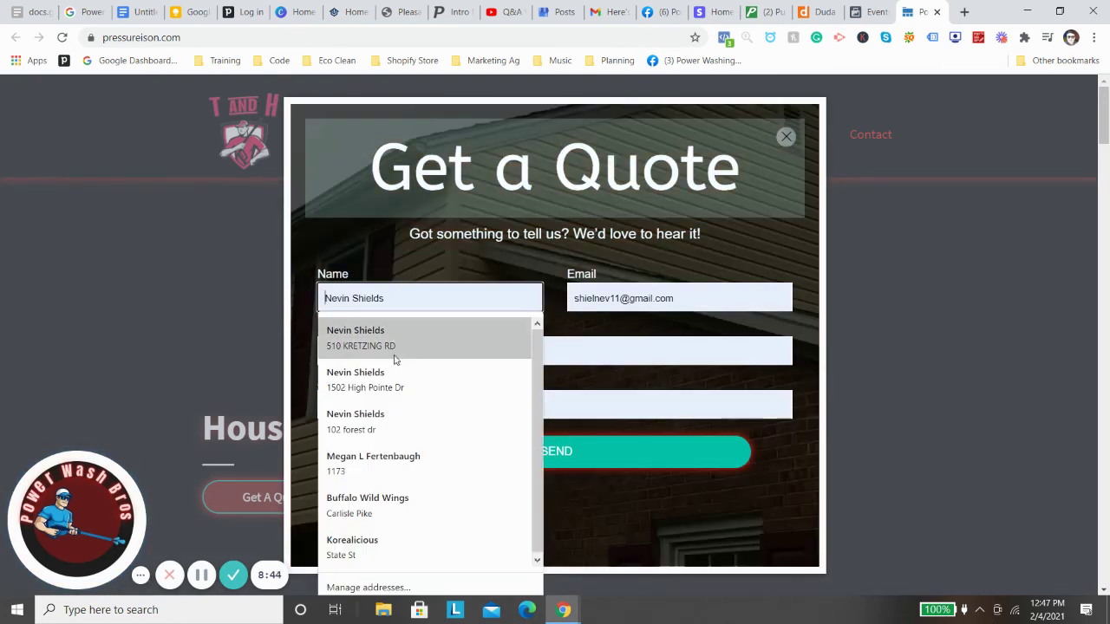
click(390, 400)
click(445, 464)
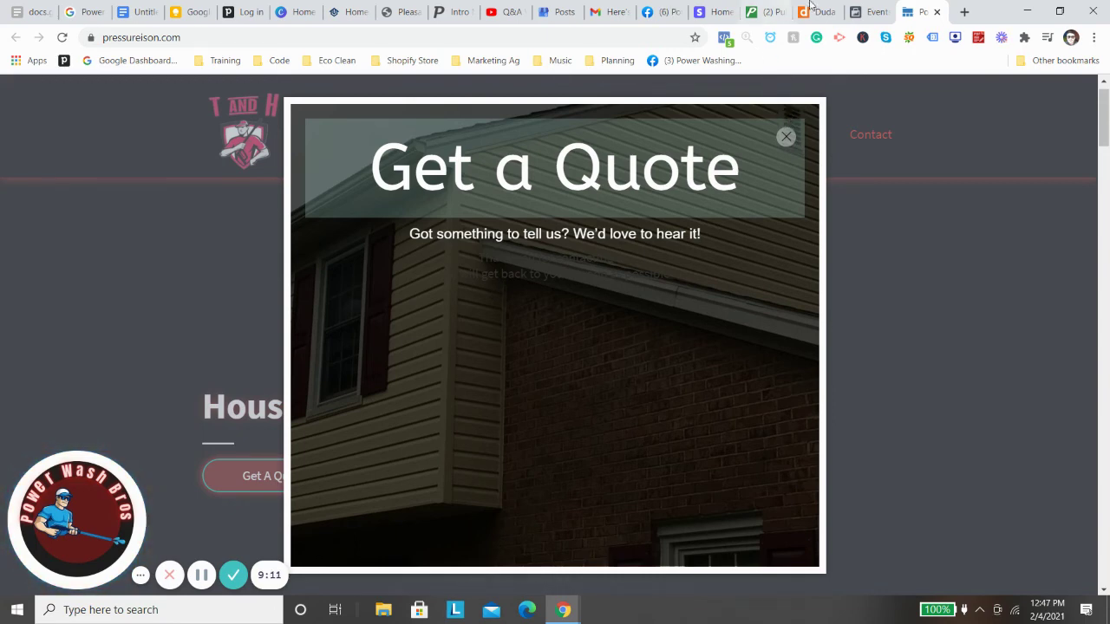
click(838, 8)
click(875, 8)
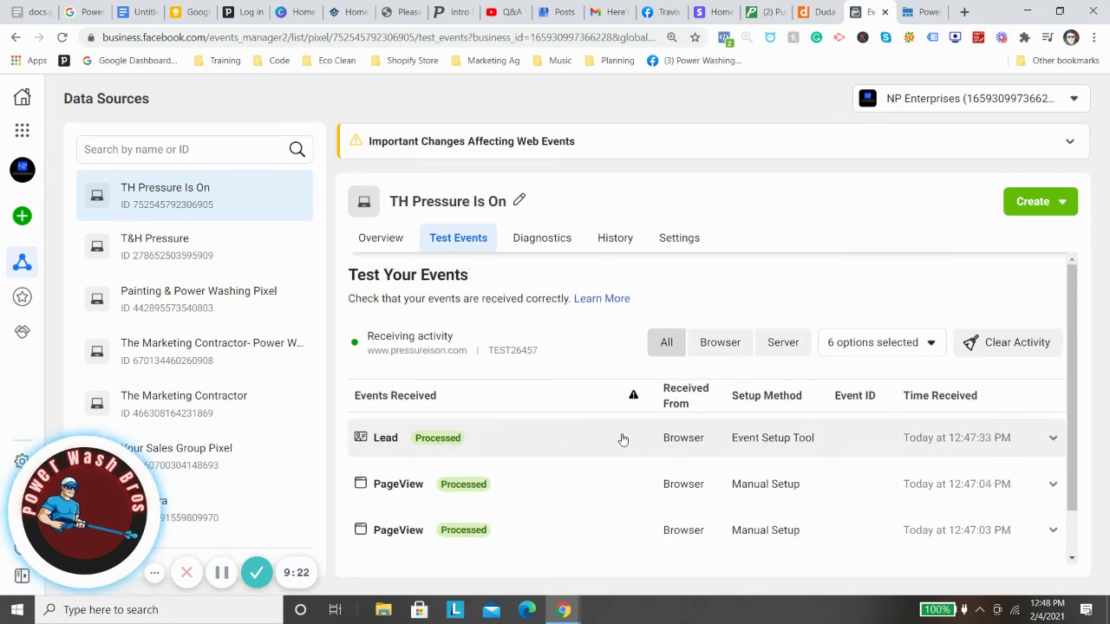
scroll(622, 439, down, 1)
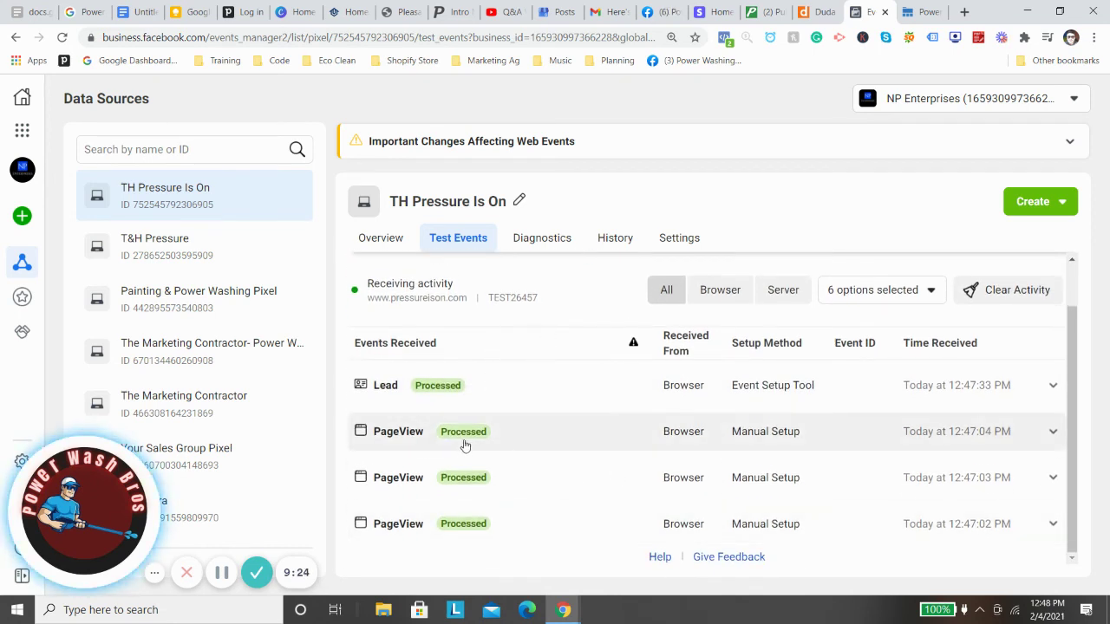